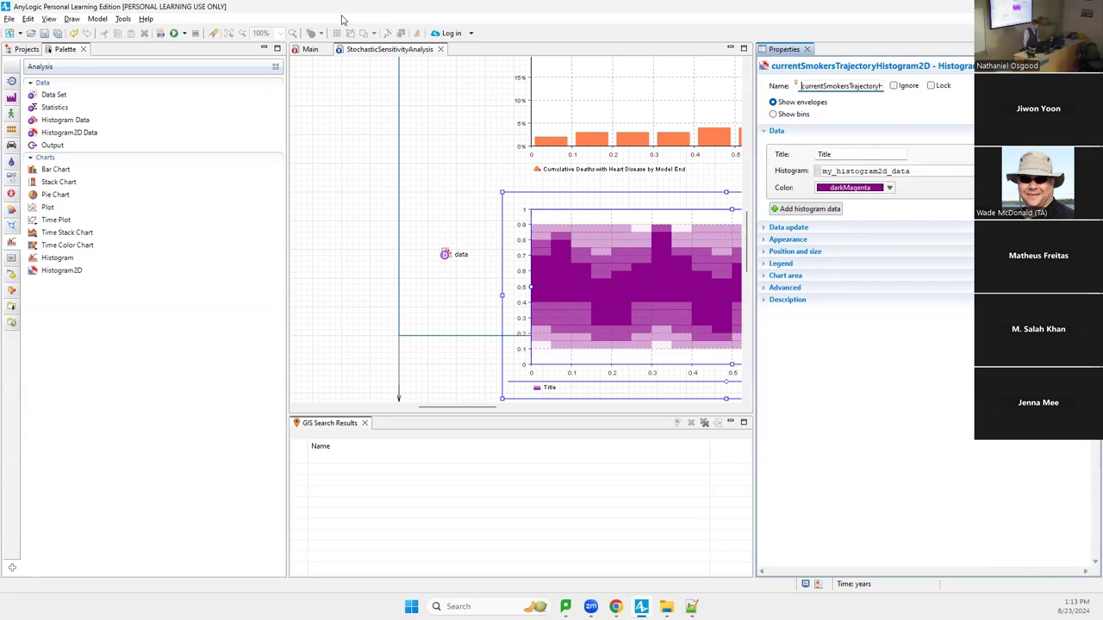
Rename the histogram data object beside the 2D histogram chart as currentSmokersTrajectoryHistogram2DData and save the model.
click(422, 5)
key(ctrl+c)
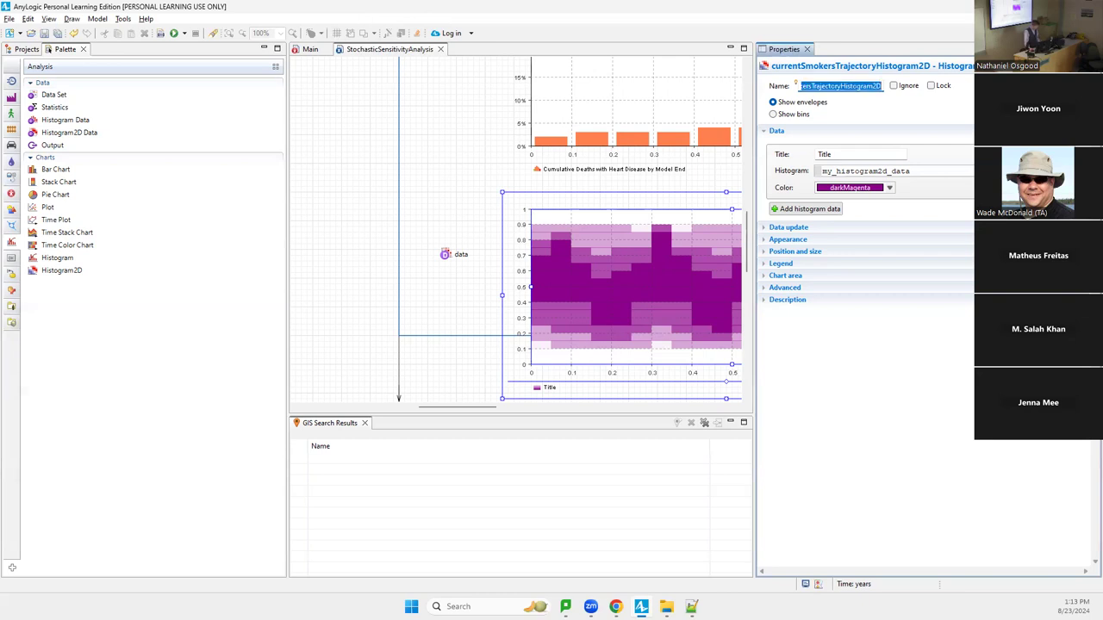
click(444, 256)
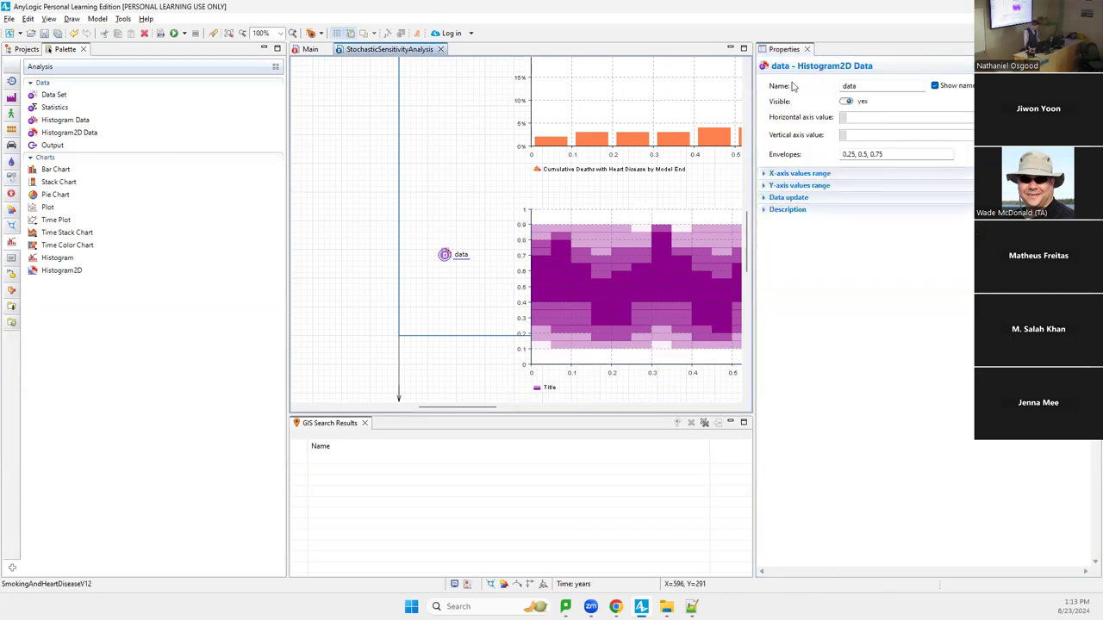
double_click(894, 85)
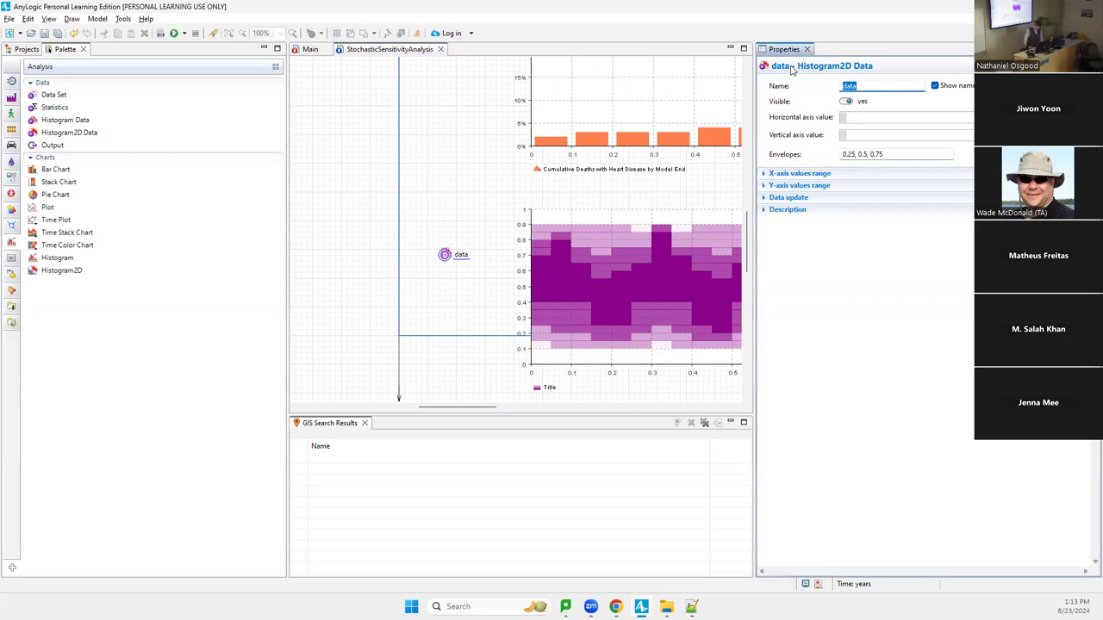
key(ctrl+v)
text(Data)
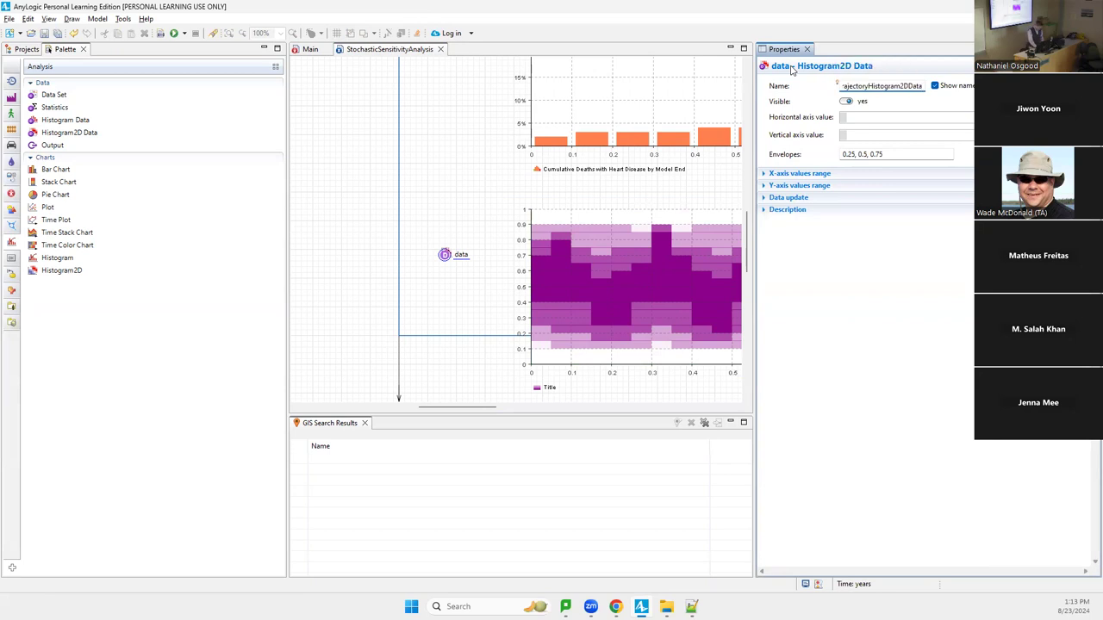
key(ctrl+s)
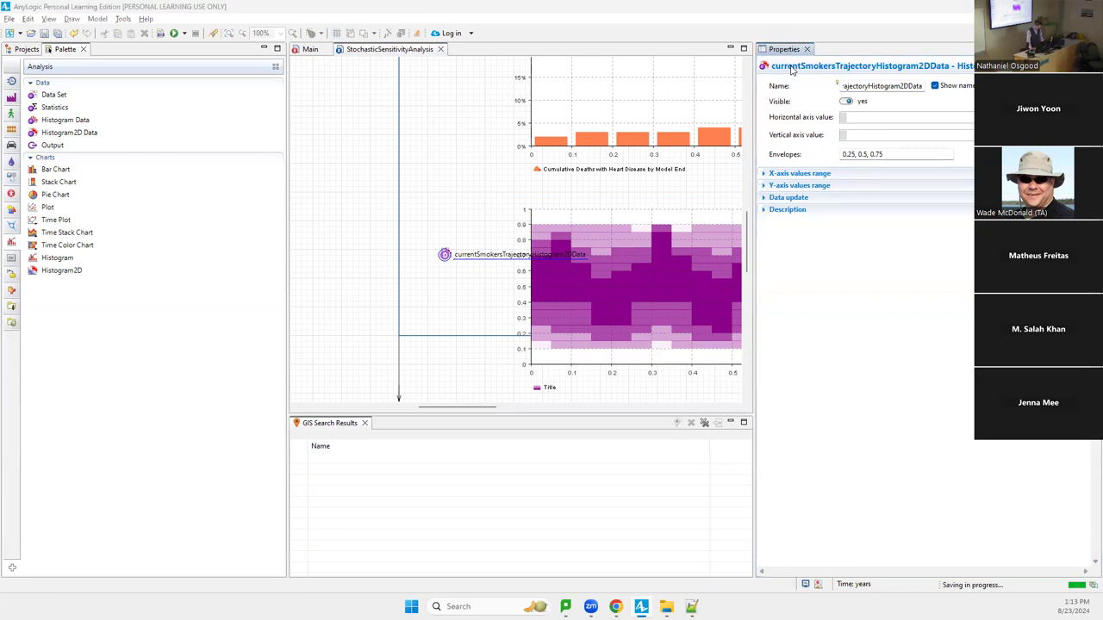
Switch to Notepad++ and write currentSmokersTrajectoryHistogram2D and currentSmokersTrajectoryHistogram2DData on separate lines.
key(alt+Tab)
key(ctrl+a)
key(ctrl+v)
key(Return)
key(ctrl+v)
text(Data)
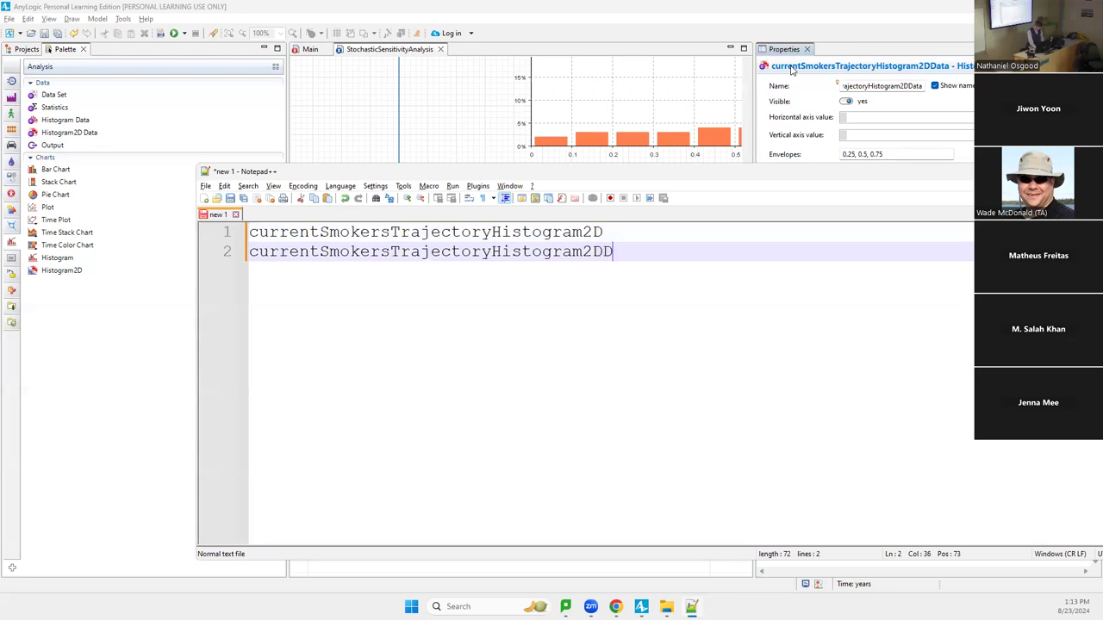
key(Return)
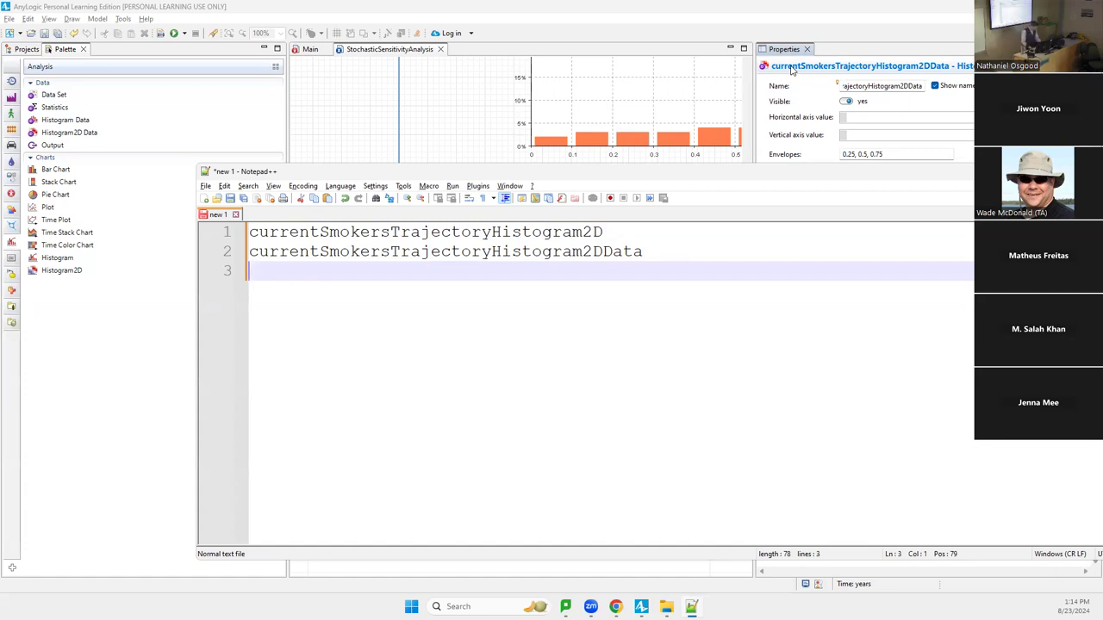
Return to AnyLogic and move the currentSmokersTrajectoryHistogram2DData object so its name clears the 2D histogram chart.
key(alt+Tab)
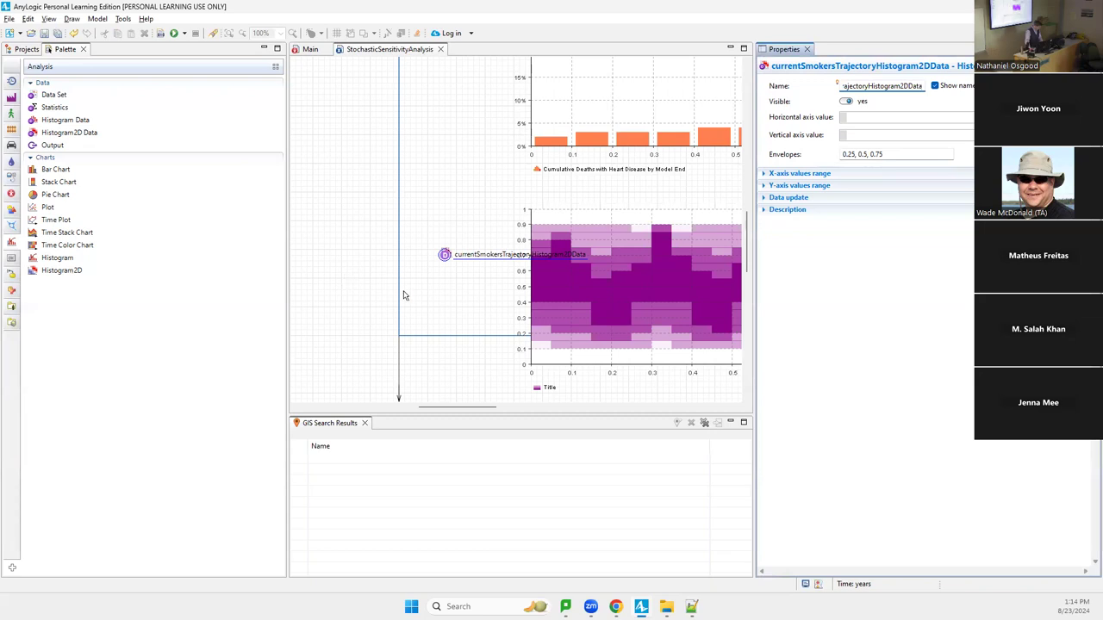
drag(445, 255, 361, 271)
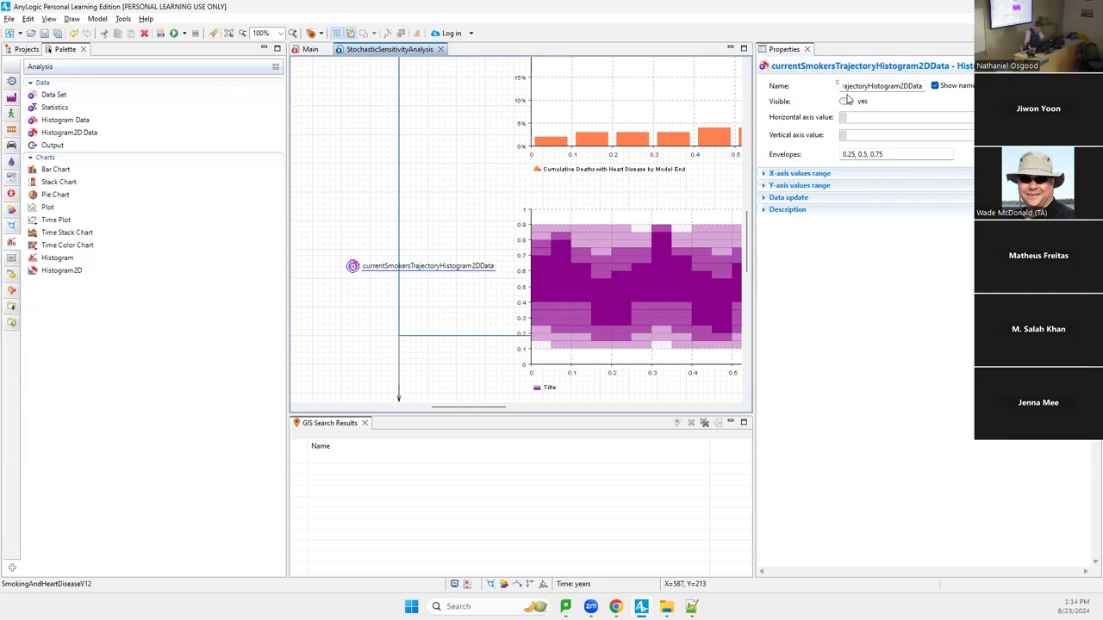
Title the 2D histogram chart's data "Current Smokers" and set its histogram source to currentSmokersTrajectoryHistogram2DData.
click(622, 253)
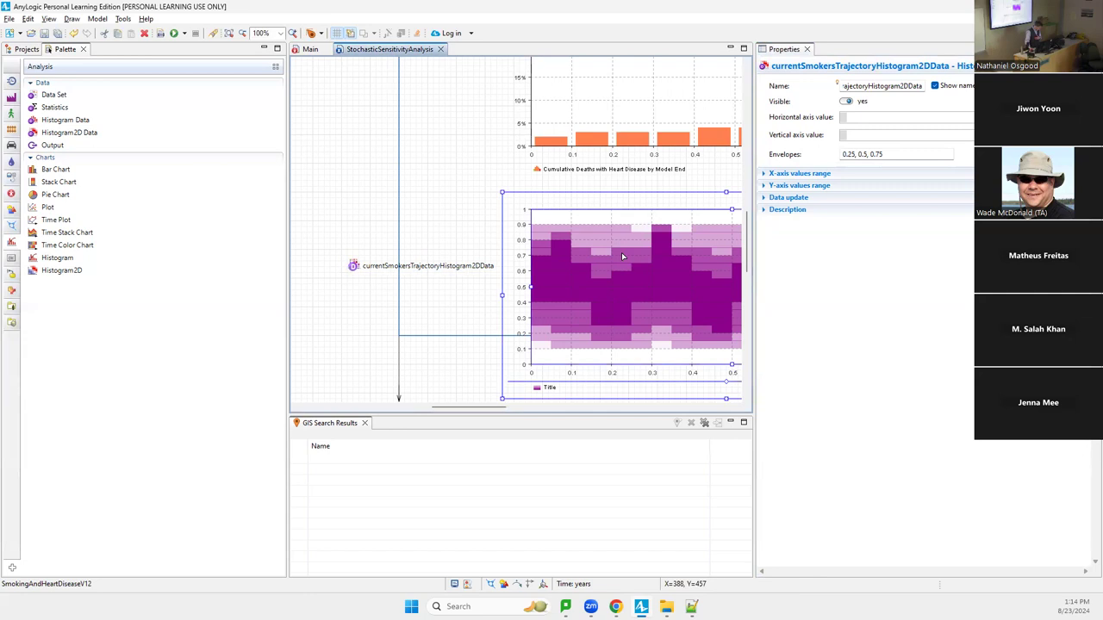
double_click(854, 156)
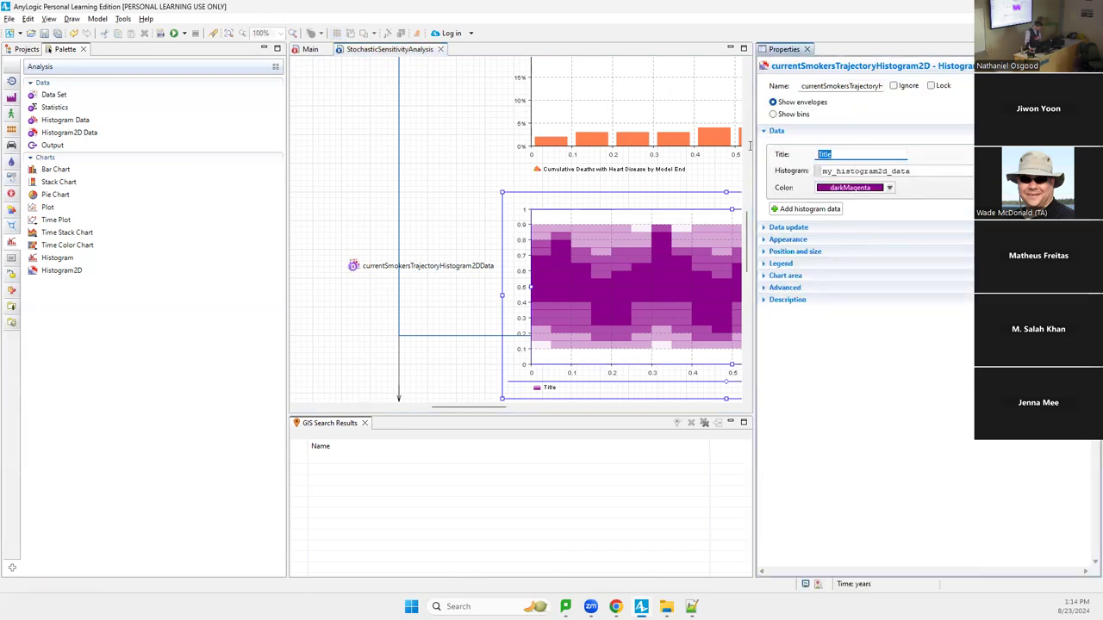
text(Current Smokers)
drag(921, 170, 821, 171)
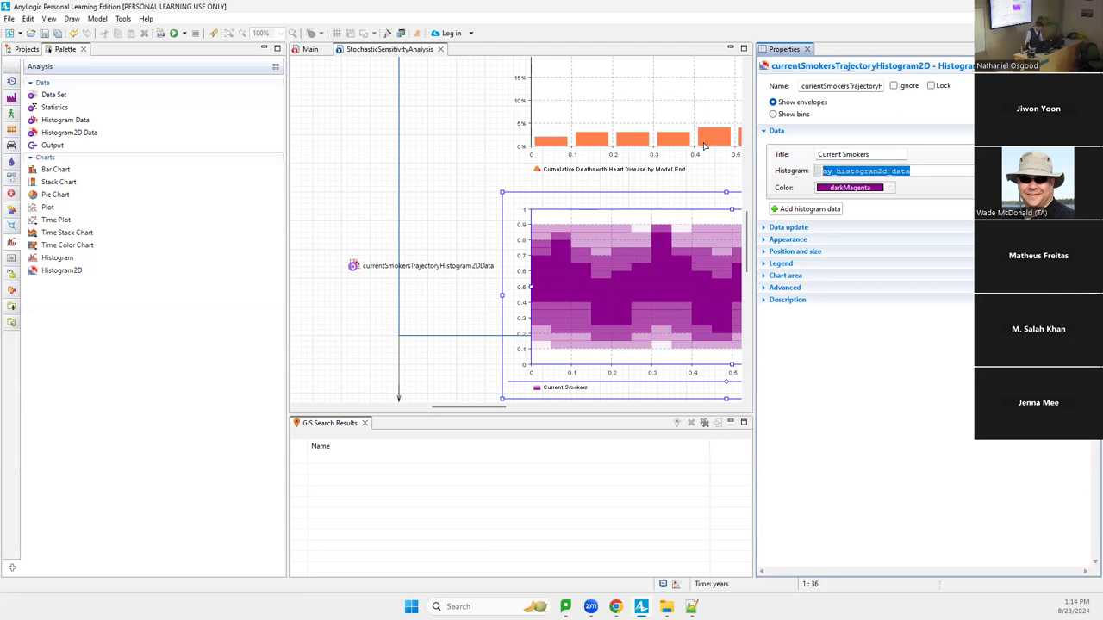
key(ctrl+v)
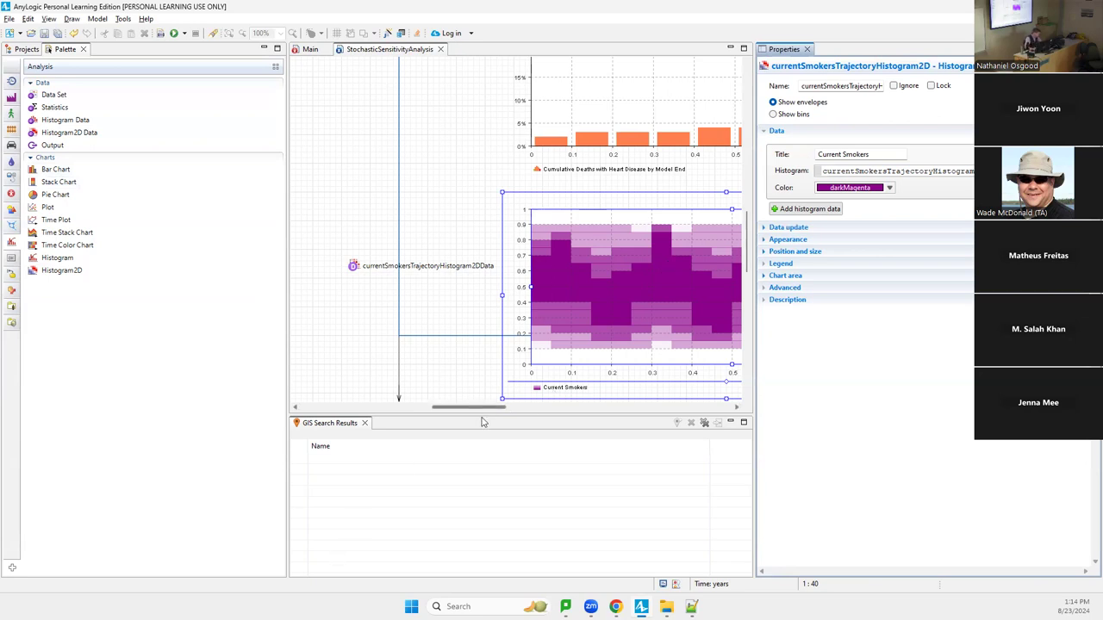
Set the histogram data object's X-axis to 100 intervals with an upper range limit of 100.
drag(479, 410, 559, 410)
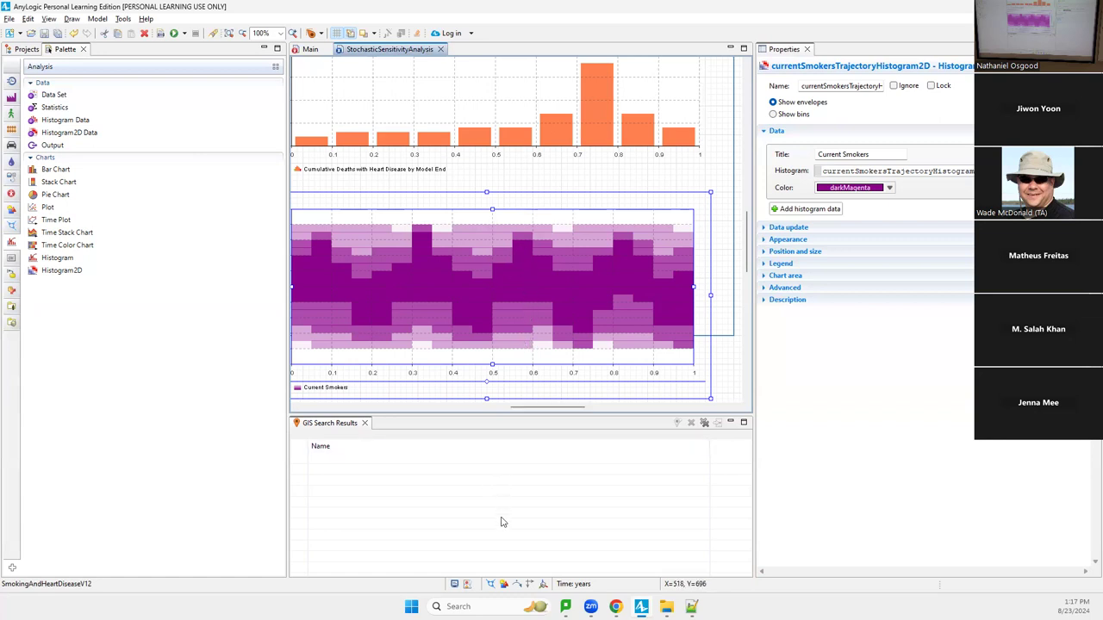
drag(546, 408, 460, 409)
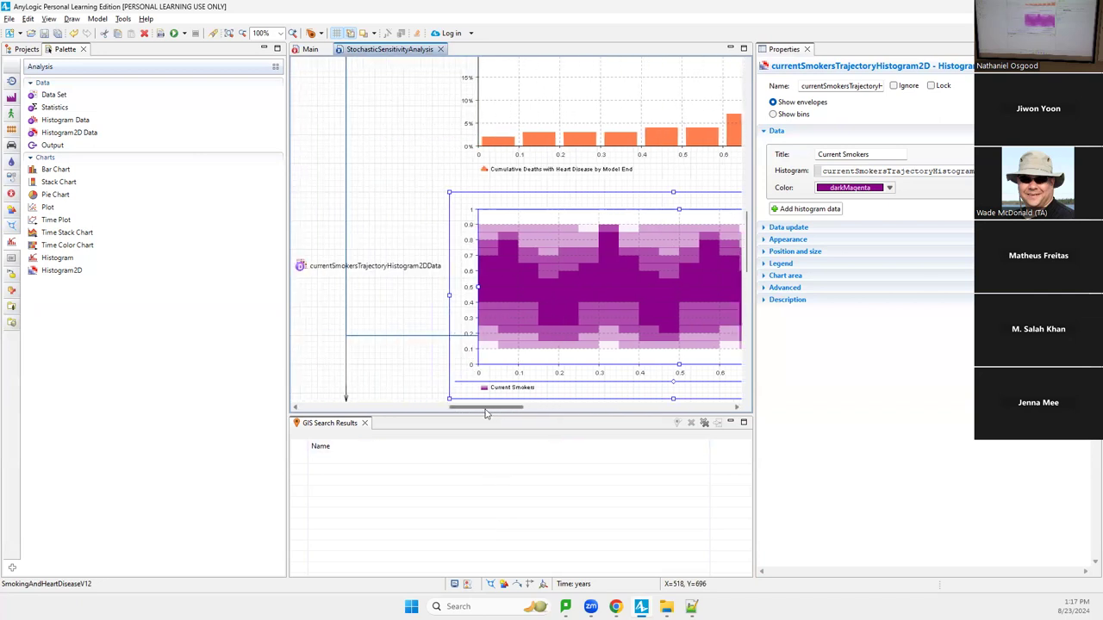
click(377, 267)
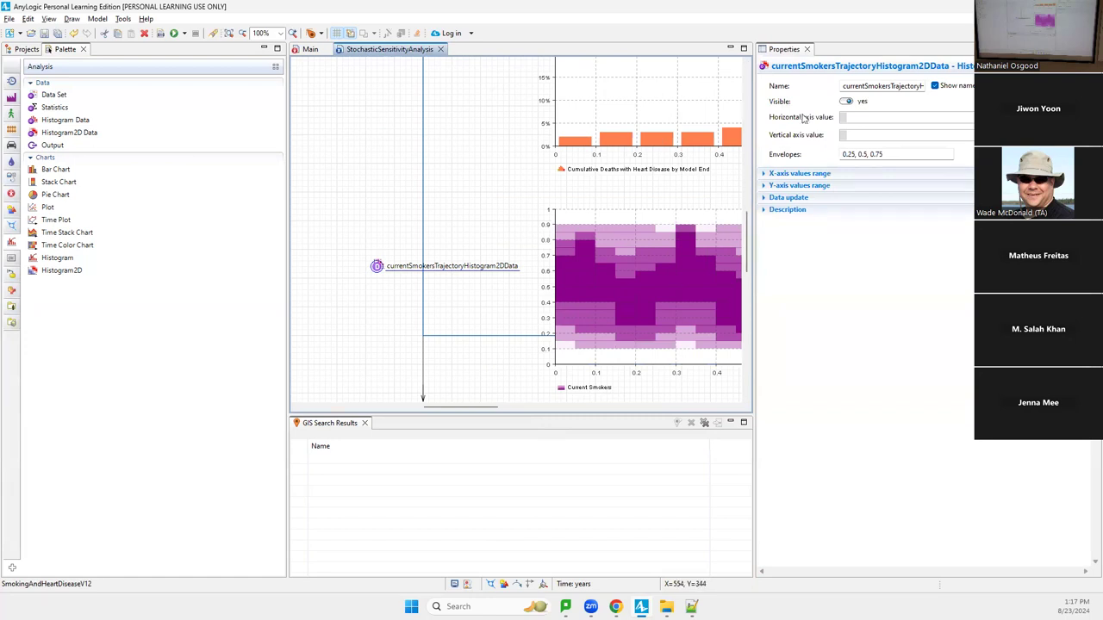
click(763, 175)
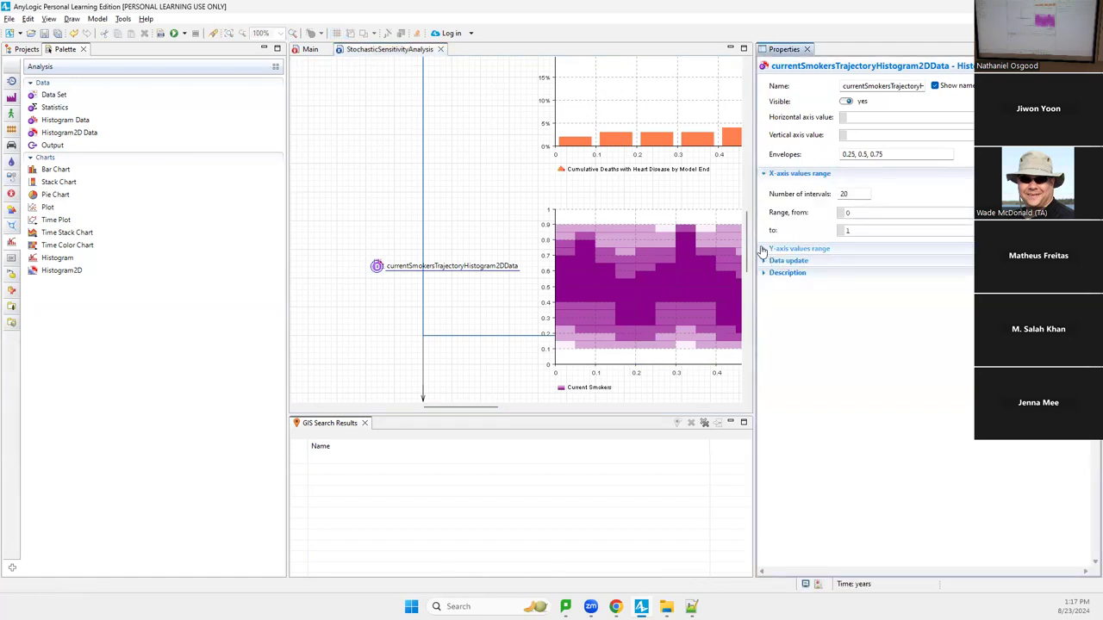
click(763, 250)
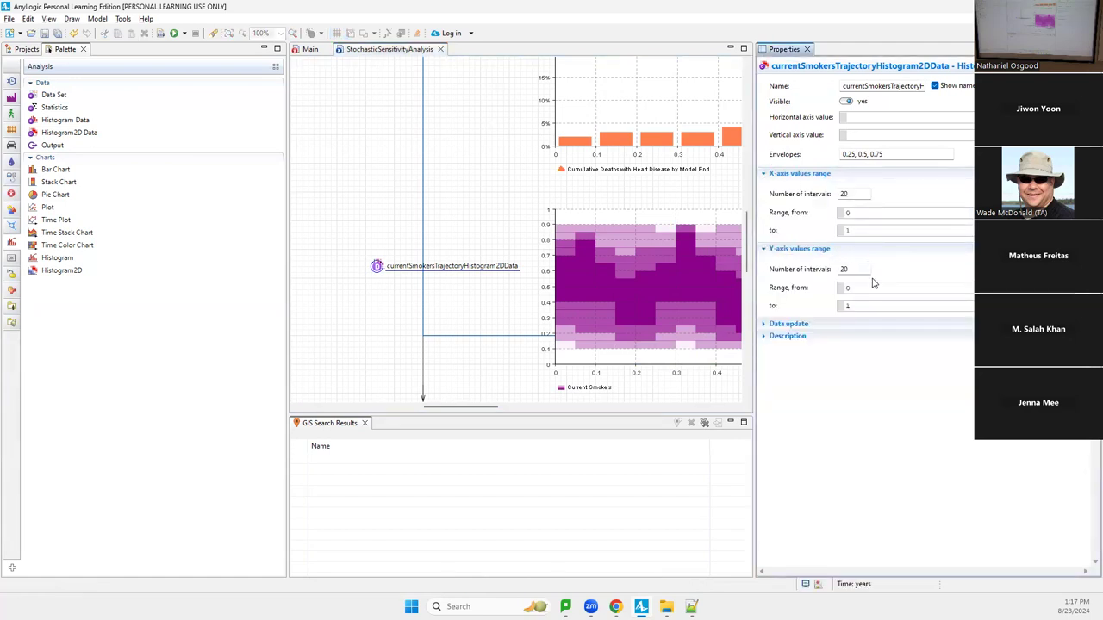
click(887, 212)
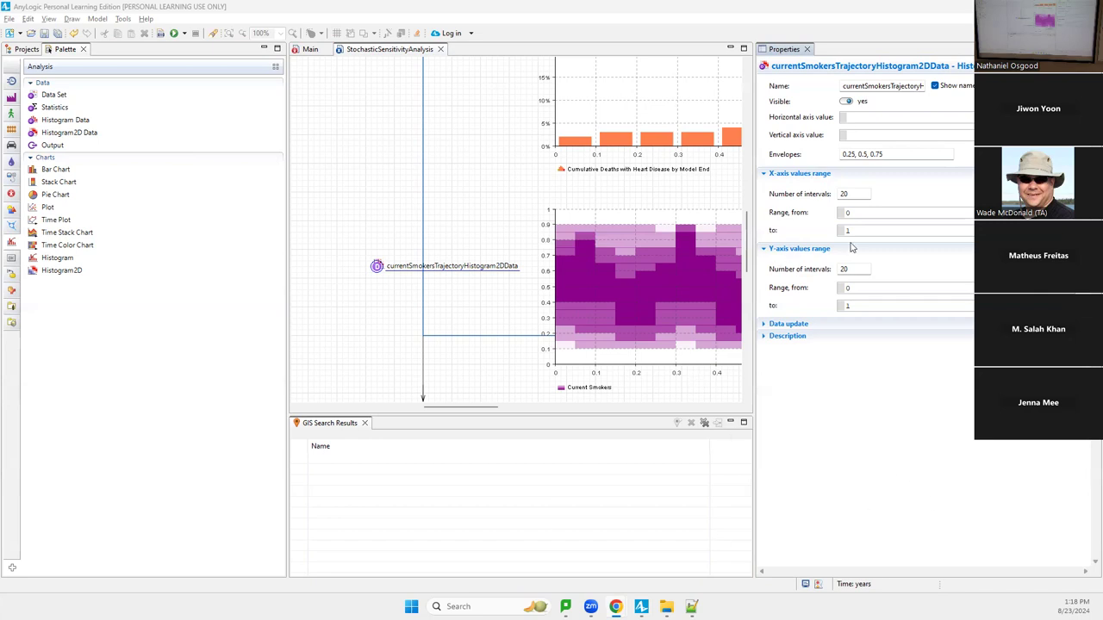
click(853, 193)
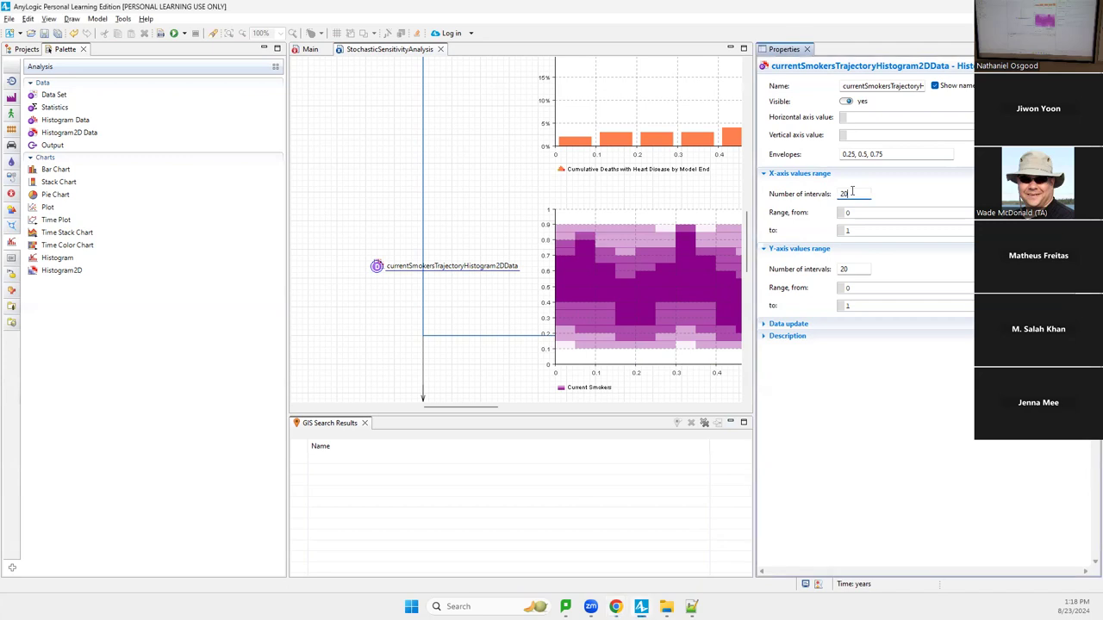
key(BackSpace)
key(BackSpace)
text(1000)
click(872, 230)
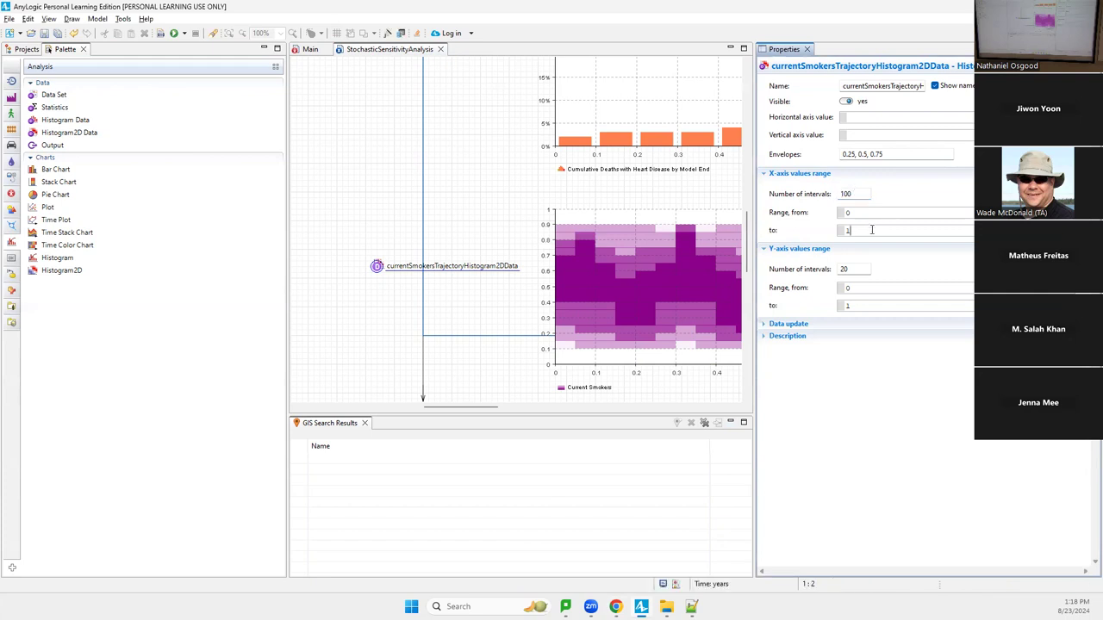
text(00)
Set the histogram data object's number of Y-axis intervals to 1000.
double_click(862, 269)
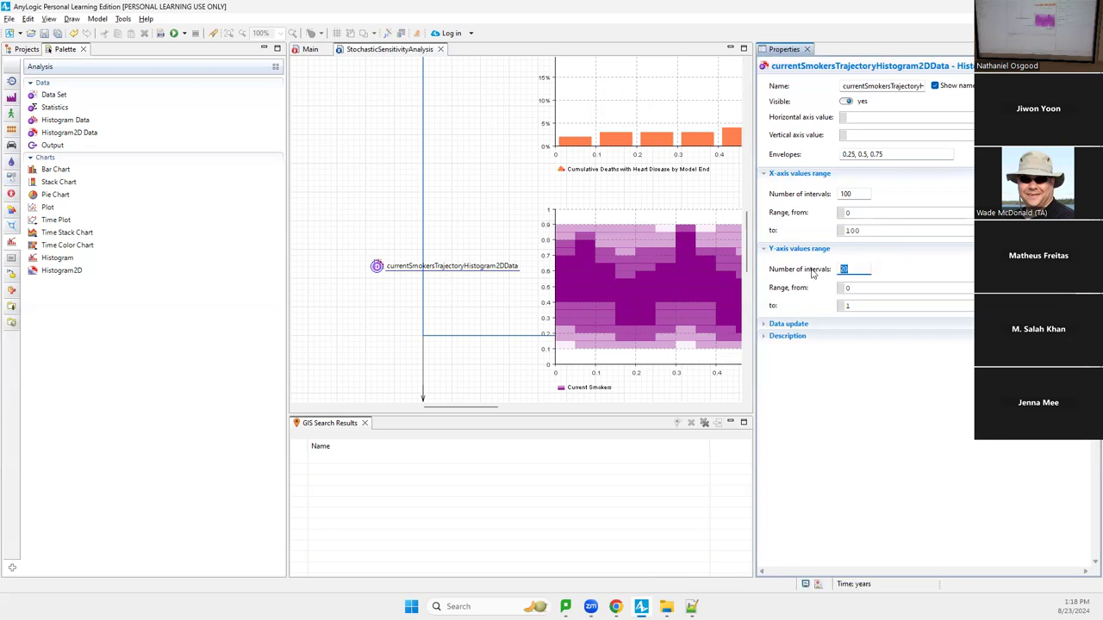
text(1000)
Review the parameter values of the baseline, population, intervention and StochasticSensitivityAnalysis experiments, especially the population size.
click(26, 50)
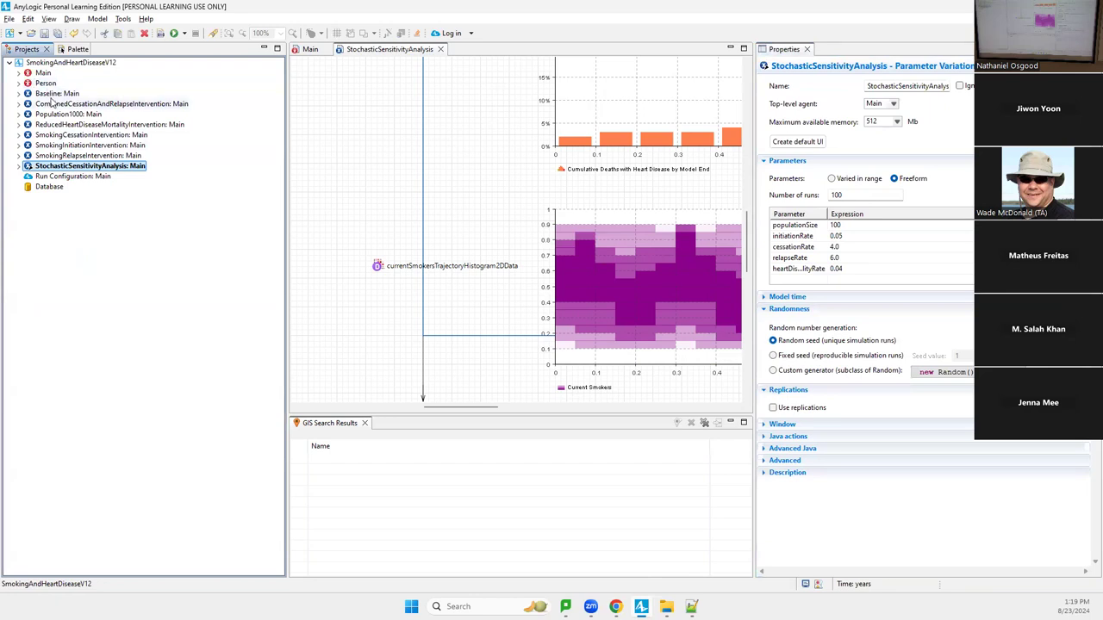
click(54, 94)
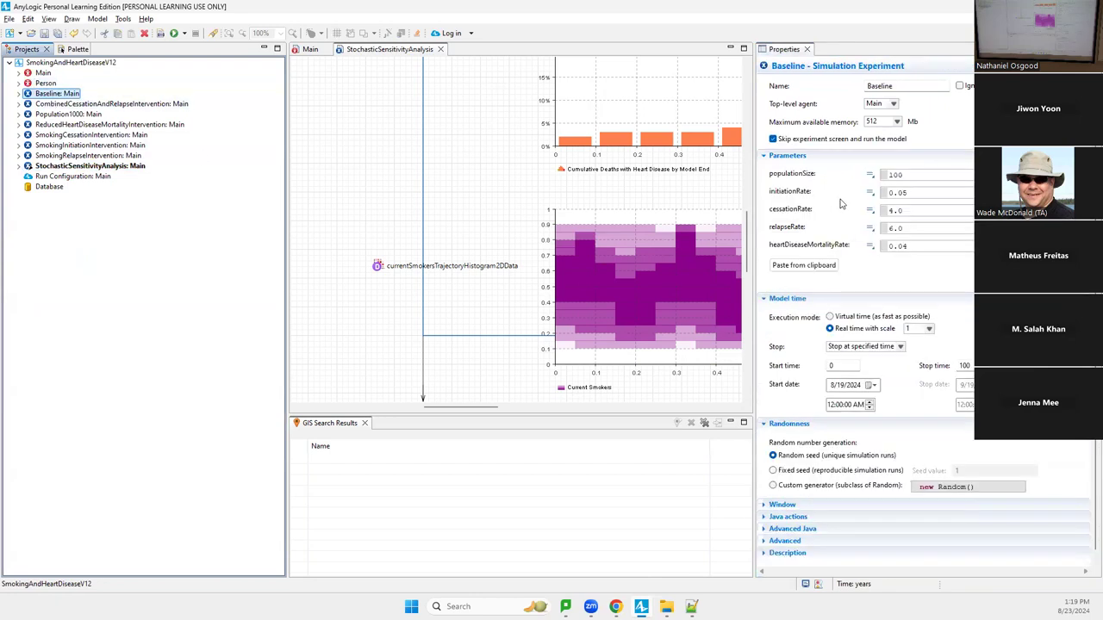
click(85, 116)
click(84, 126)
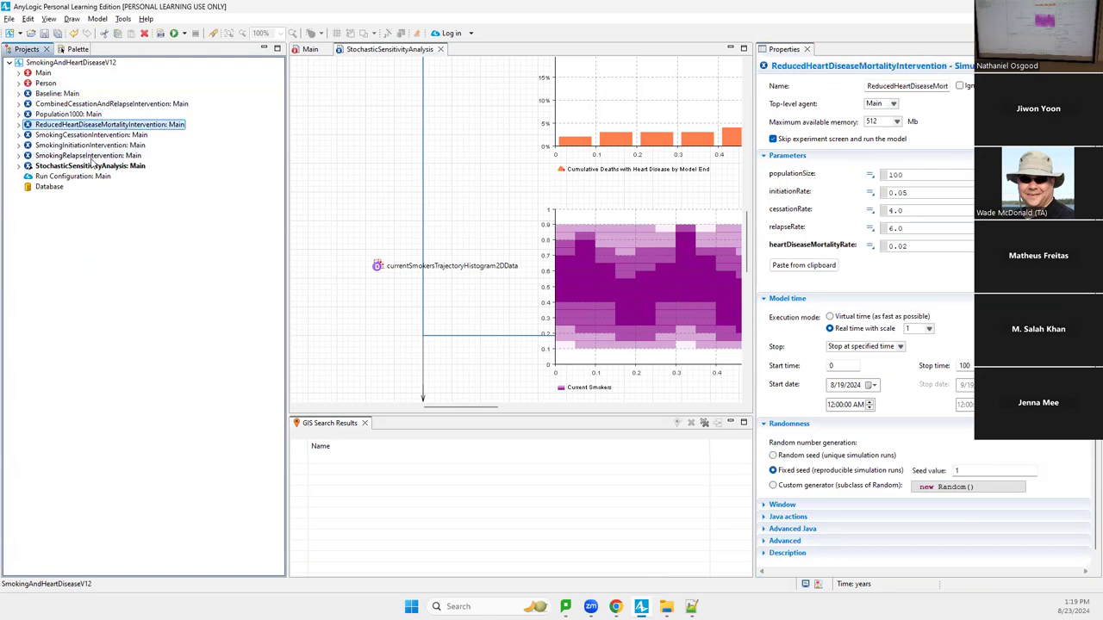
click(90, 156)
click(73, 166)
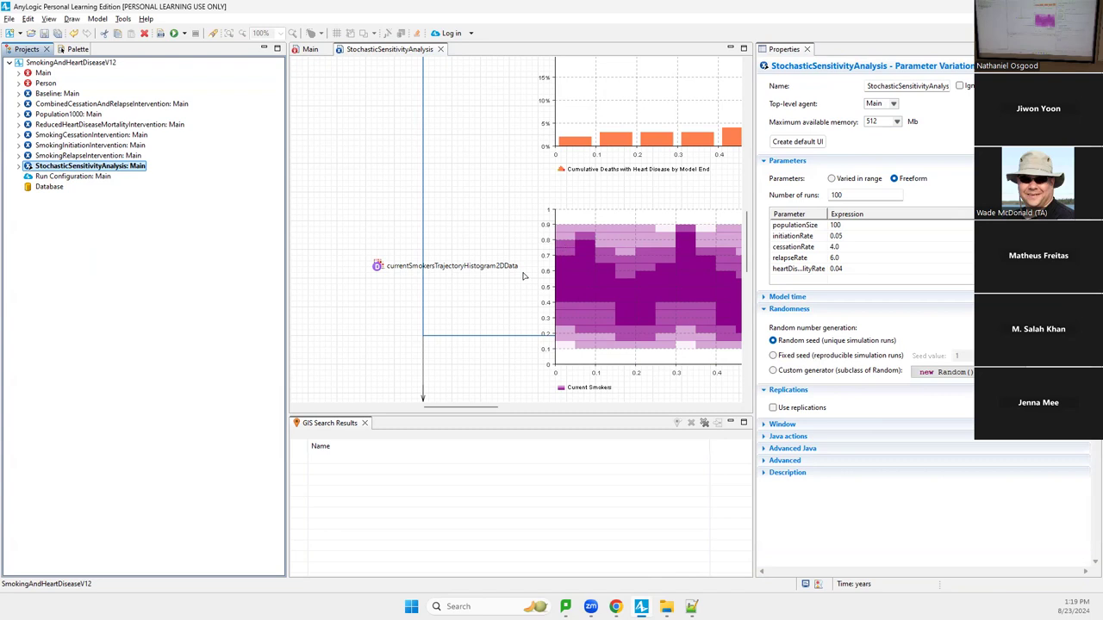
Set the currentSmokersTrajectoryHistogram2DData Y-axis to 100 intervals with an upper range limit of 100, and save the model.
click(378, 267)
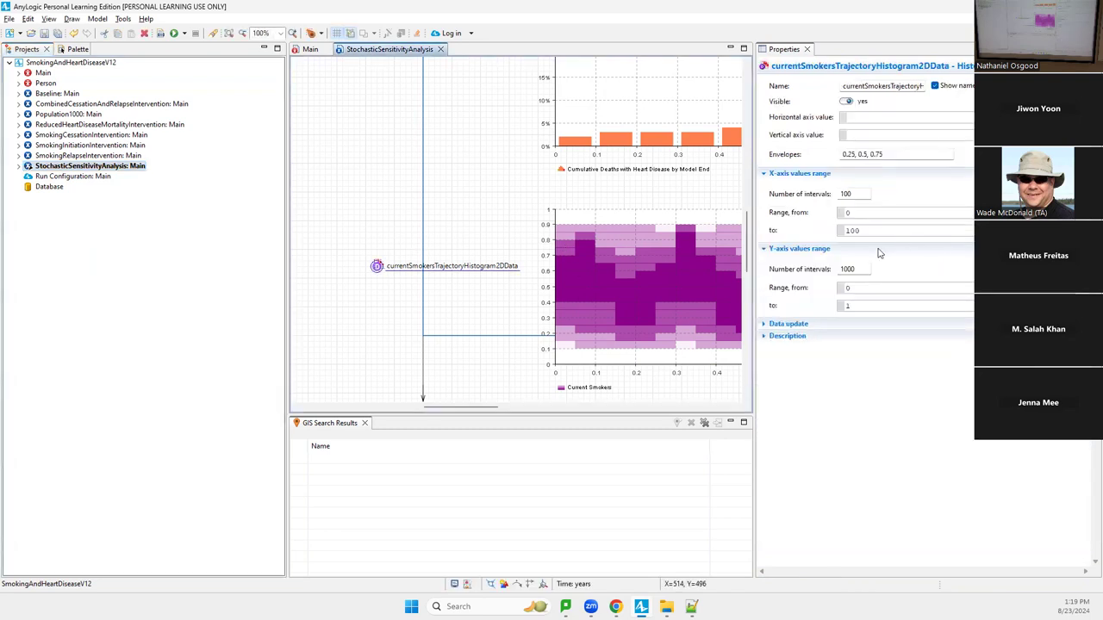
click(858, 269)
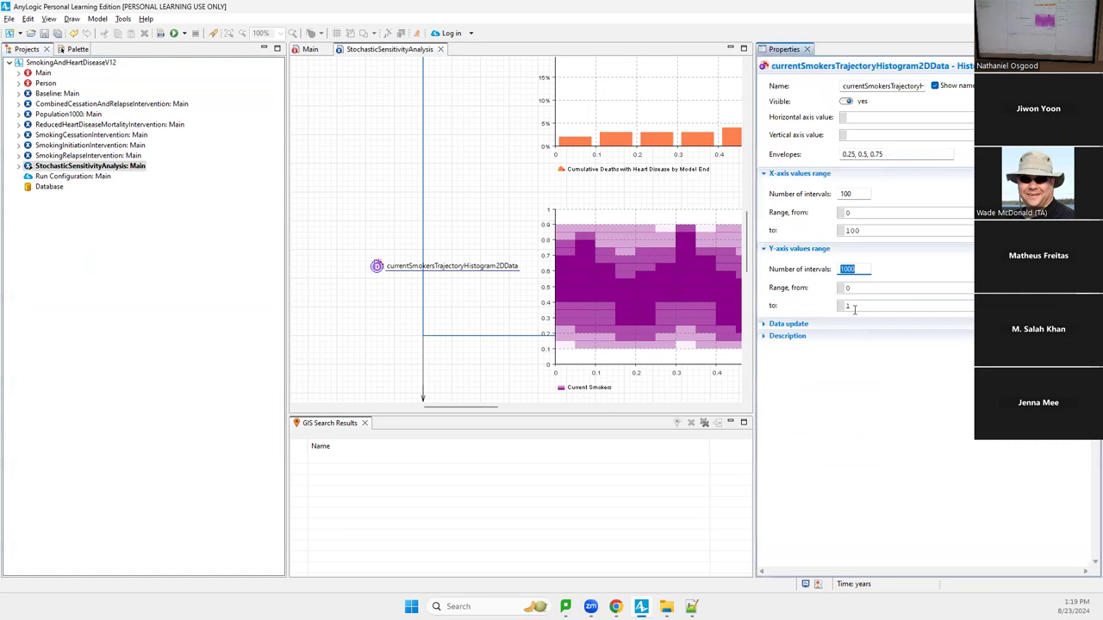
key(End)
key(BackSpace)
click(860, 307)
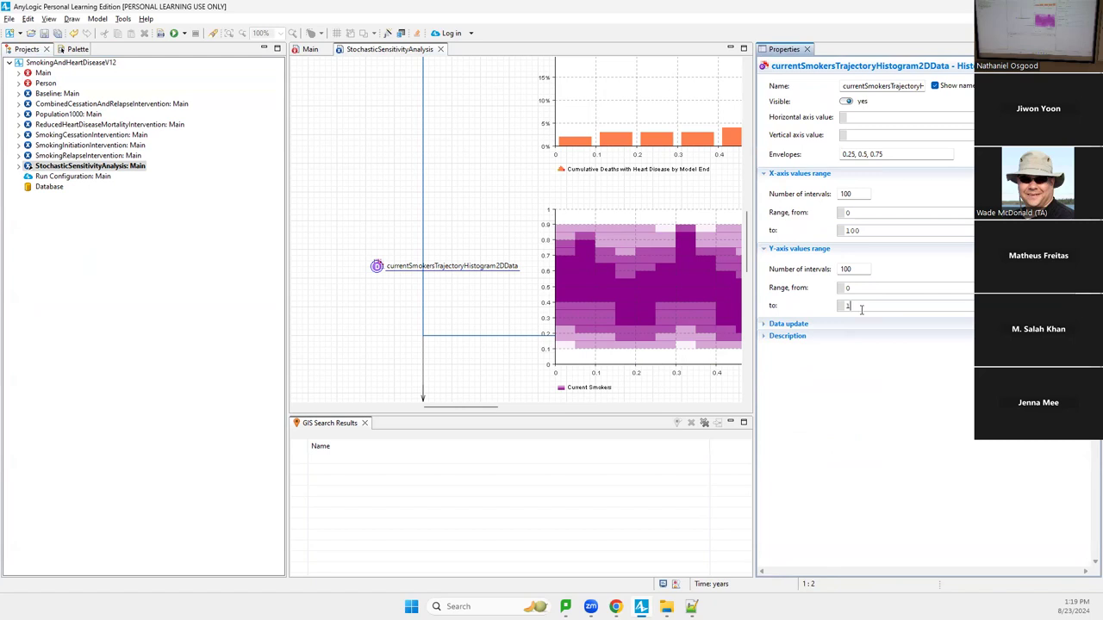
text(00)
key(ctrl+s)
Set the Current Smokers 2D histogram chart to show bins instead of envelopes.
click(889, 117)
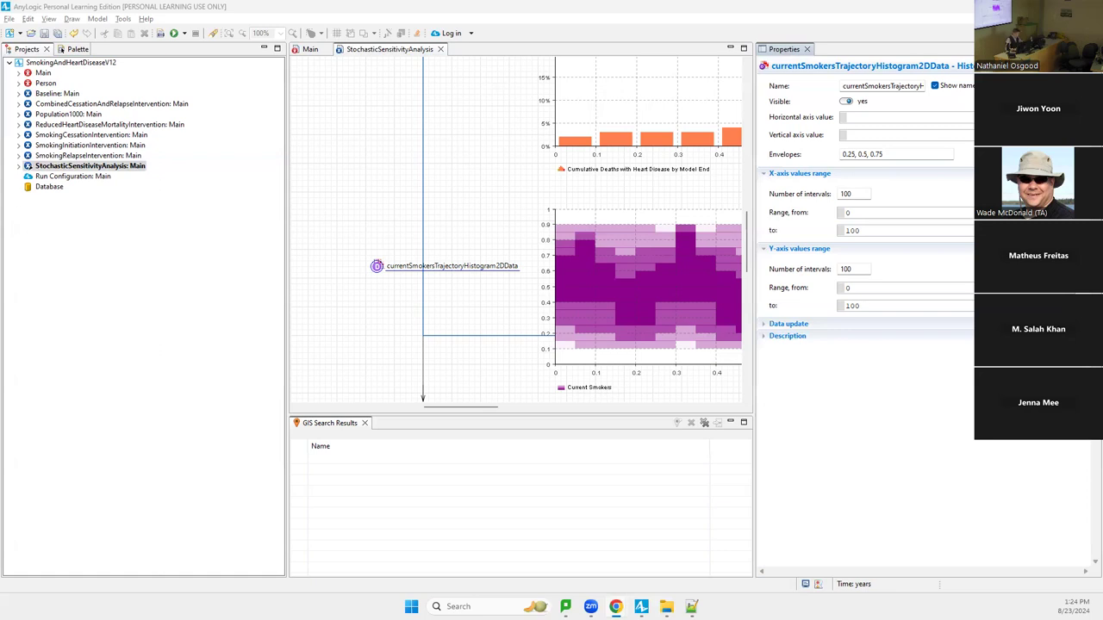
click(656, 271)
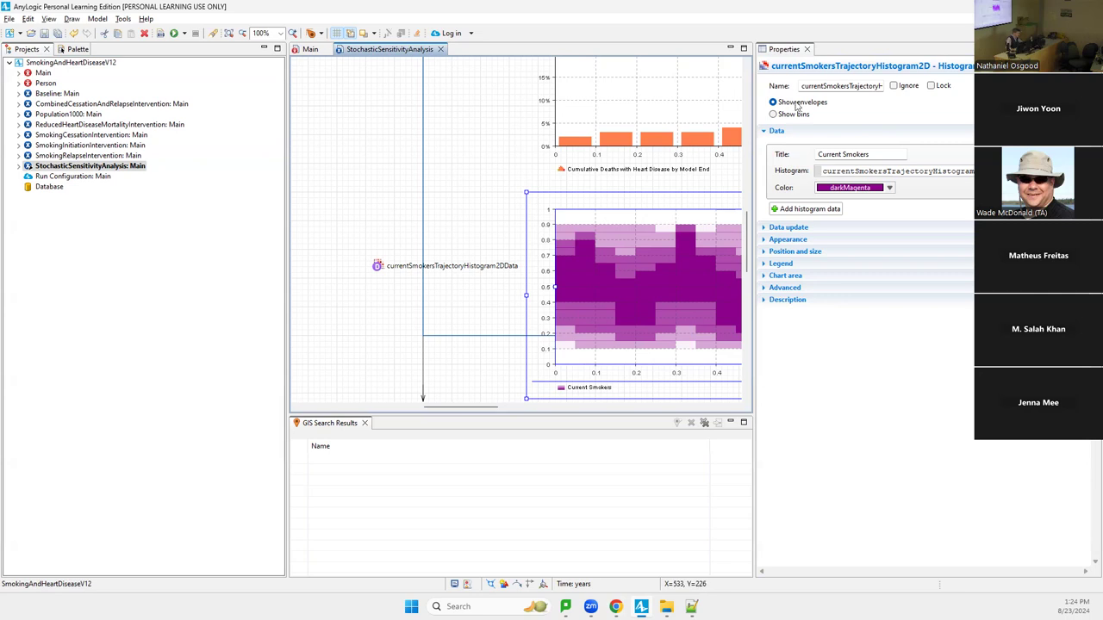
click(774, 113)
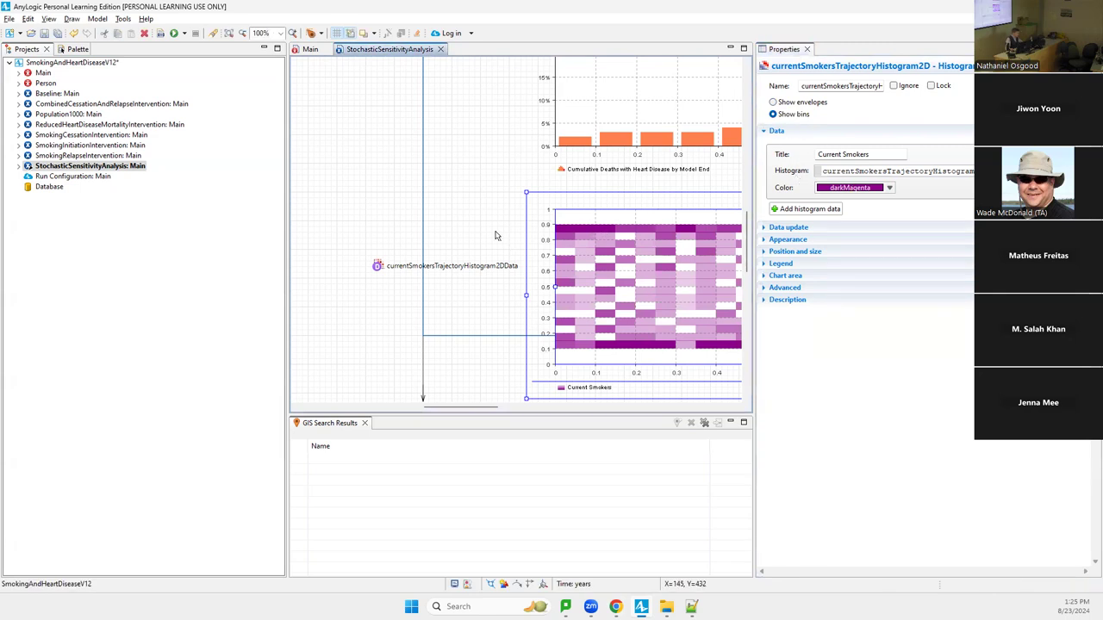
Check the number of runs configured for the StochasticSensitivityAnalysis experiment.
click(376, 265)
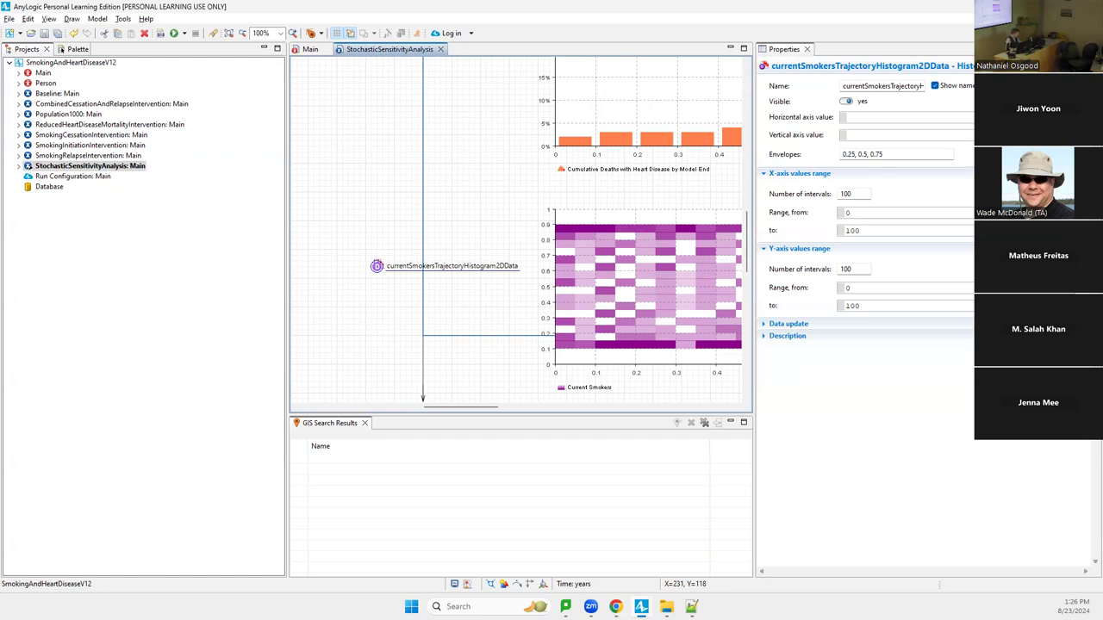
click(123, 166)
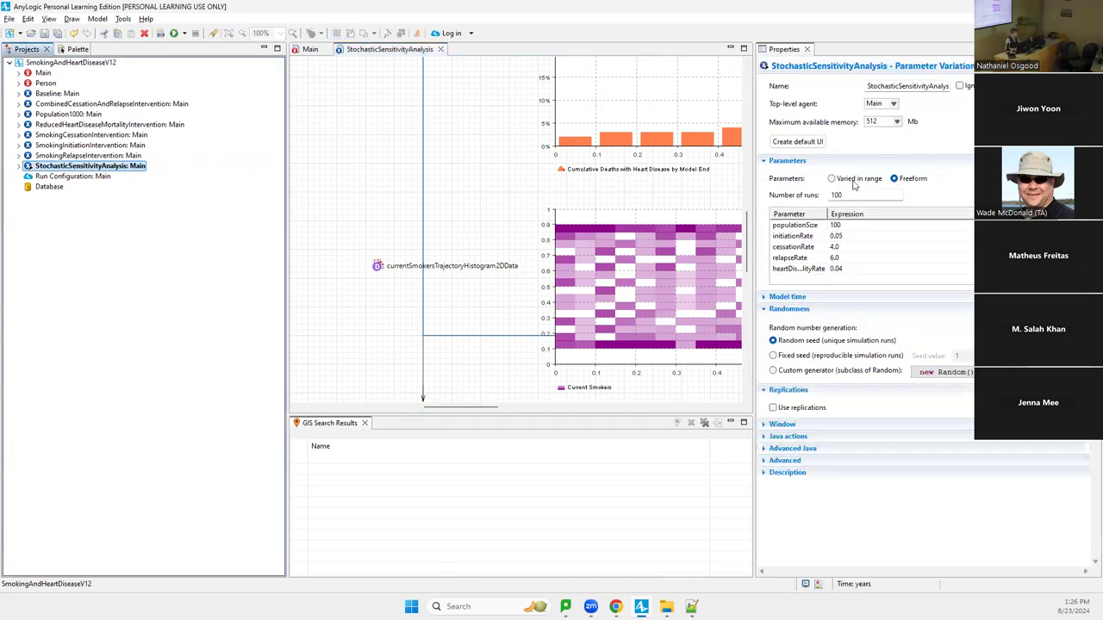
double_click(848, 192)
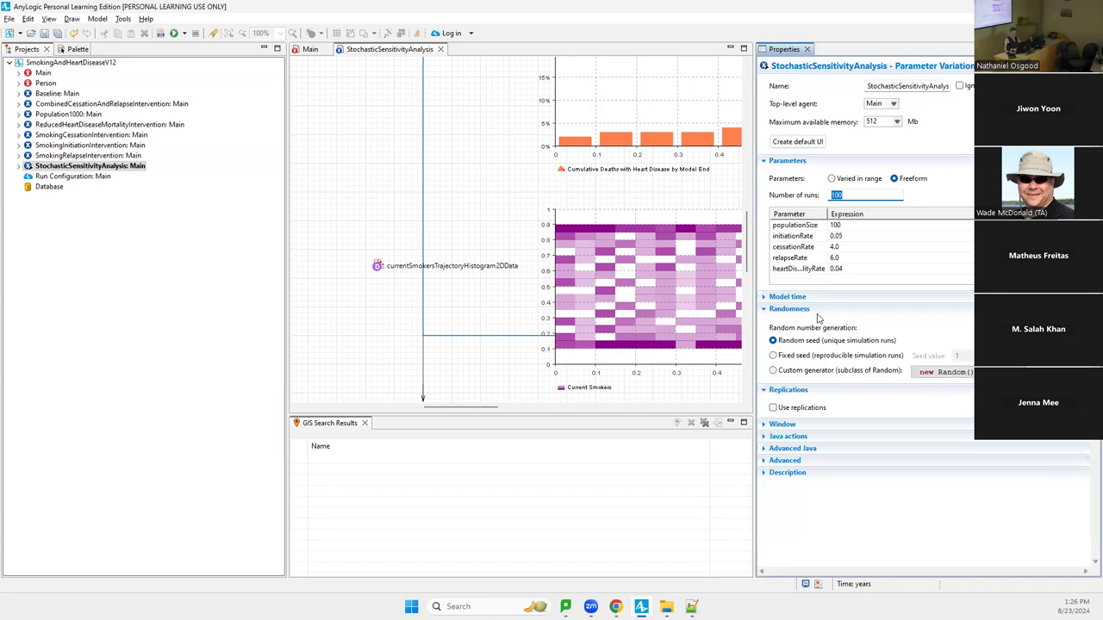
Save the model and expand the Java actions of the StochasticSensitivityAnalysis experiment.
key(ctrl+s)
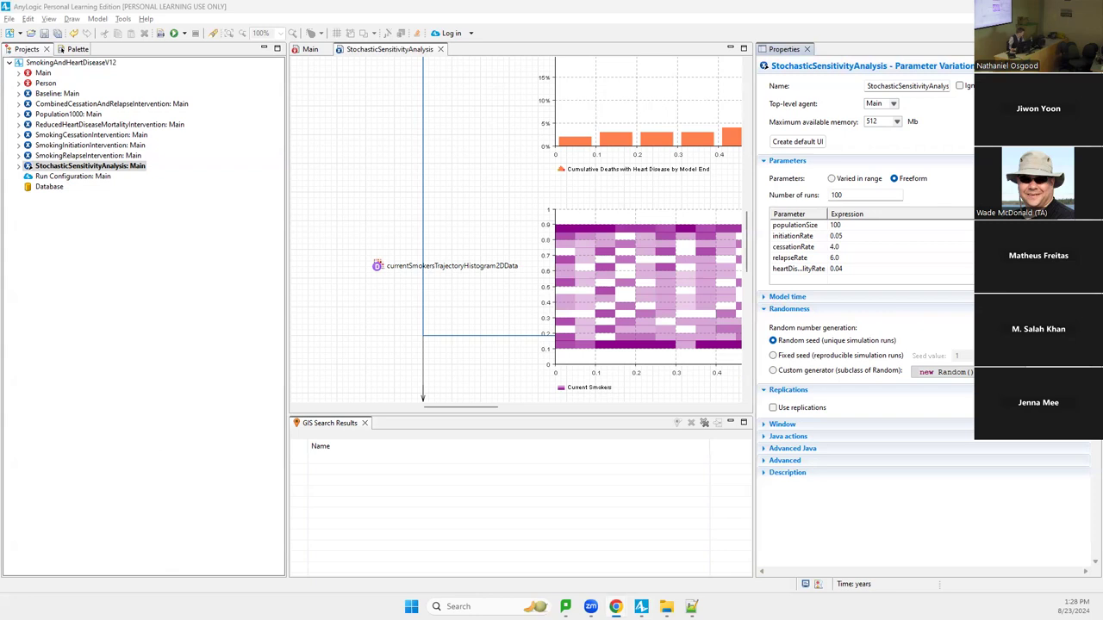
click(139, 168)
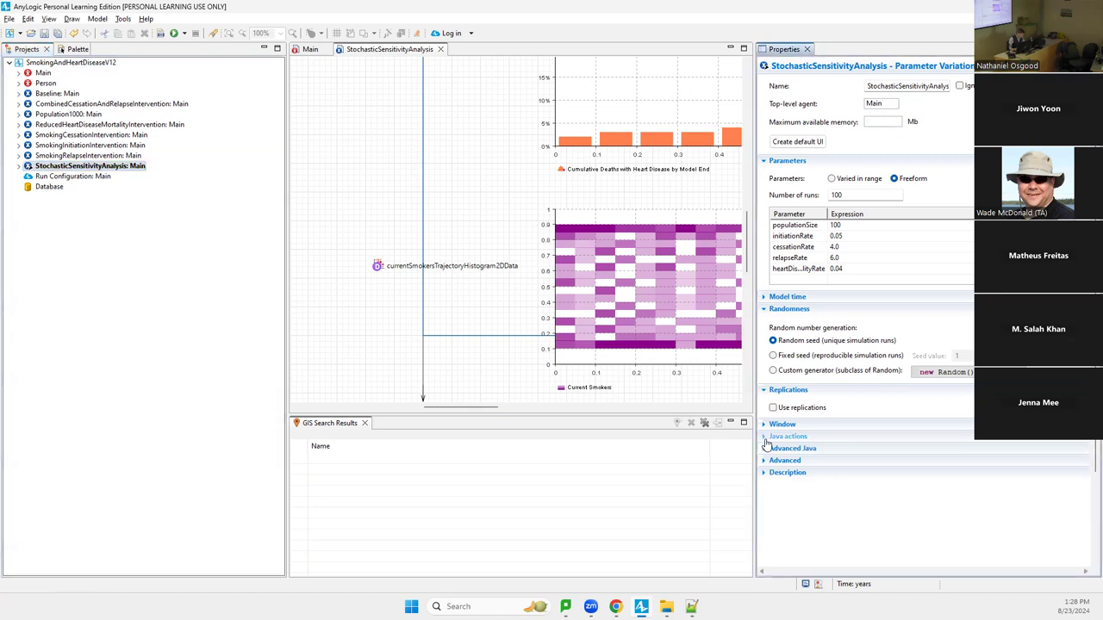
click(765, 438)
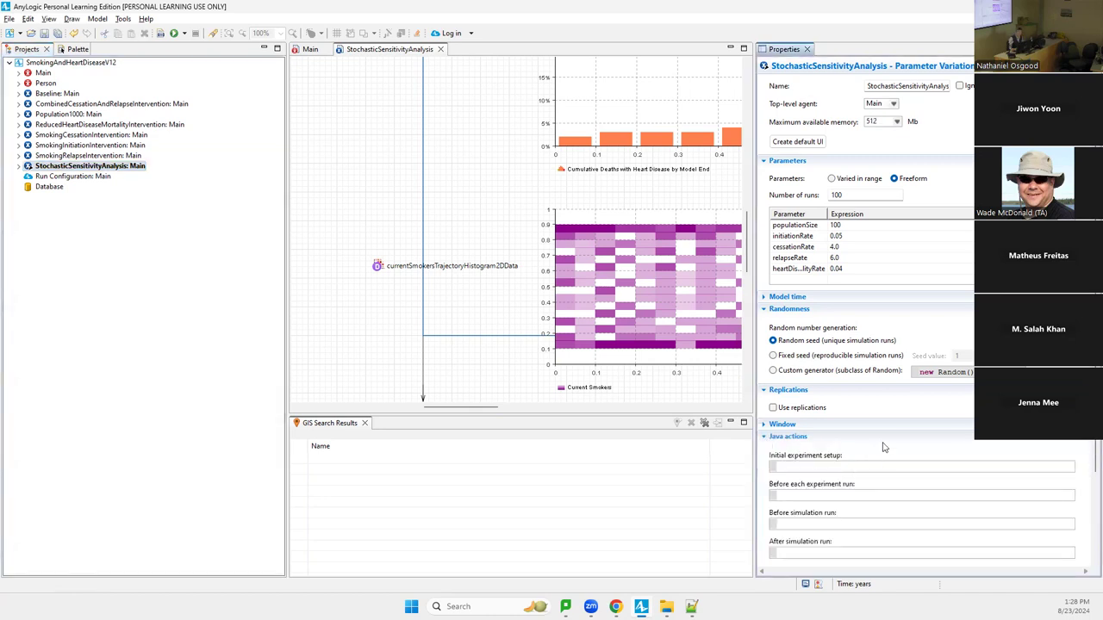
click(126, 167)
scroll(806, 444, down, 3)
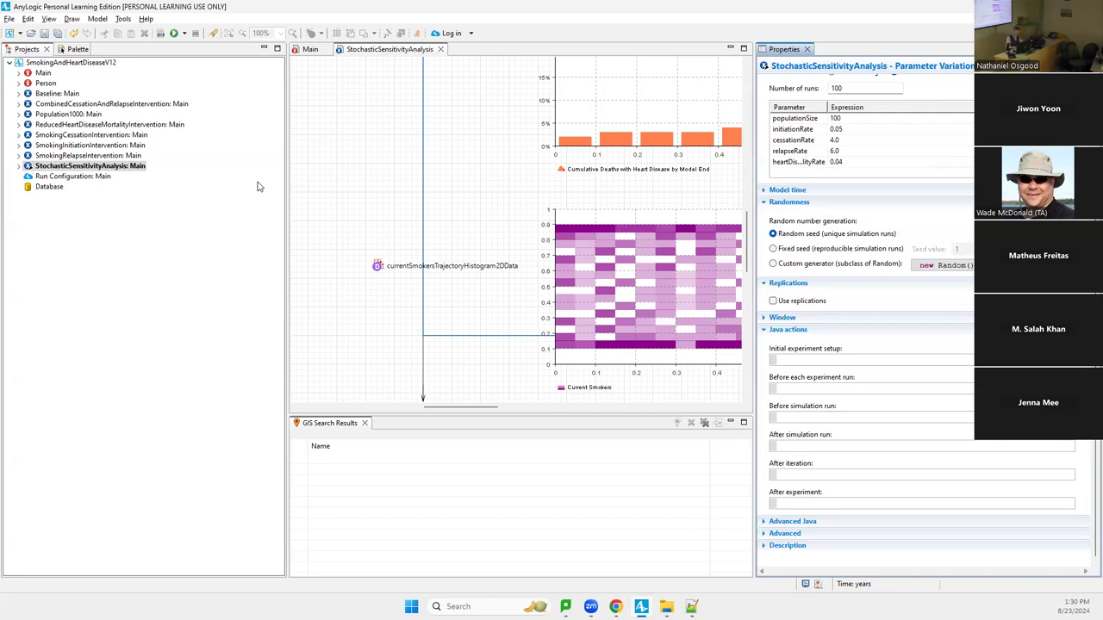
Review the settings of both histogram data objects and the cumulative deaths chart, and the experiment's Java action fields.
click(374, 266)
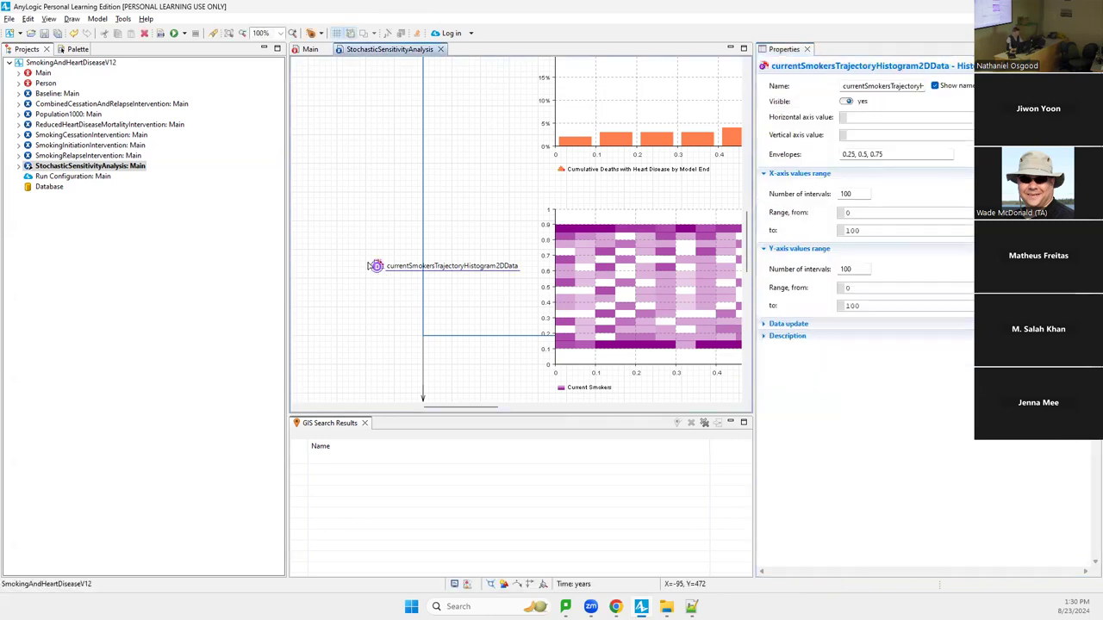
scroll(371, 266, up, 3)
drag(463, 172, 383, 184)
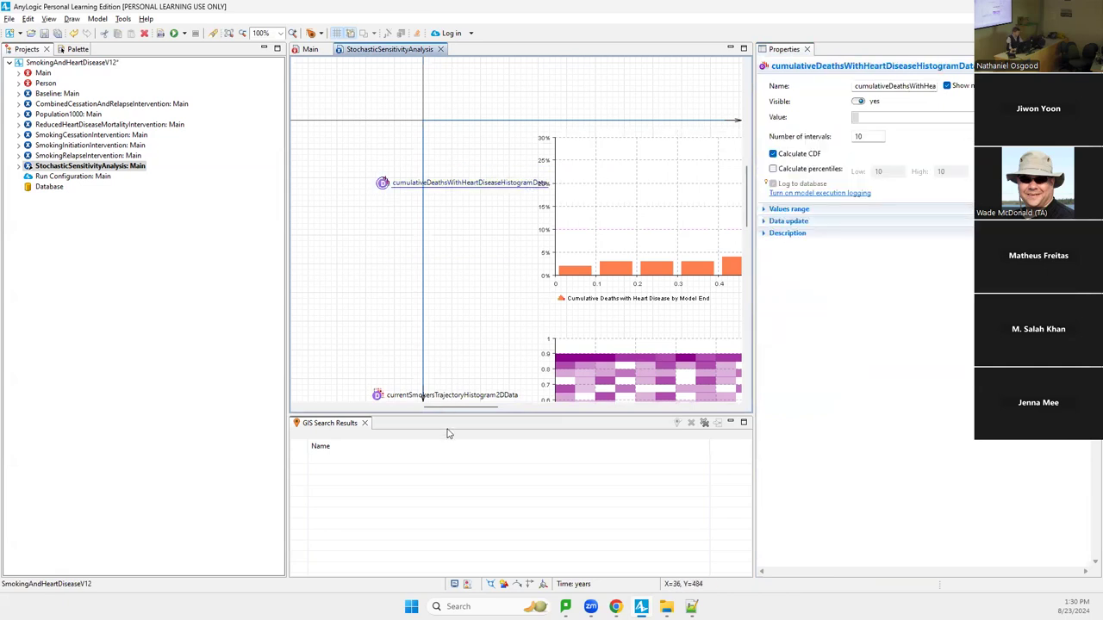
click(63, 168)
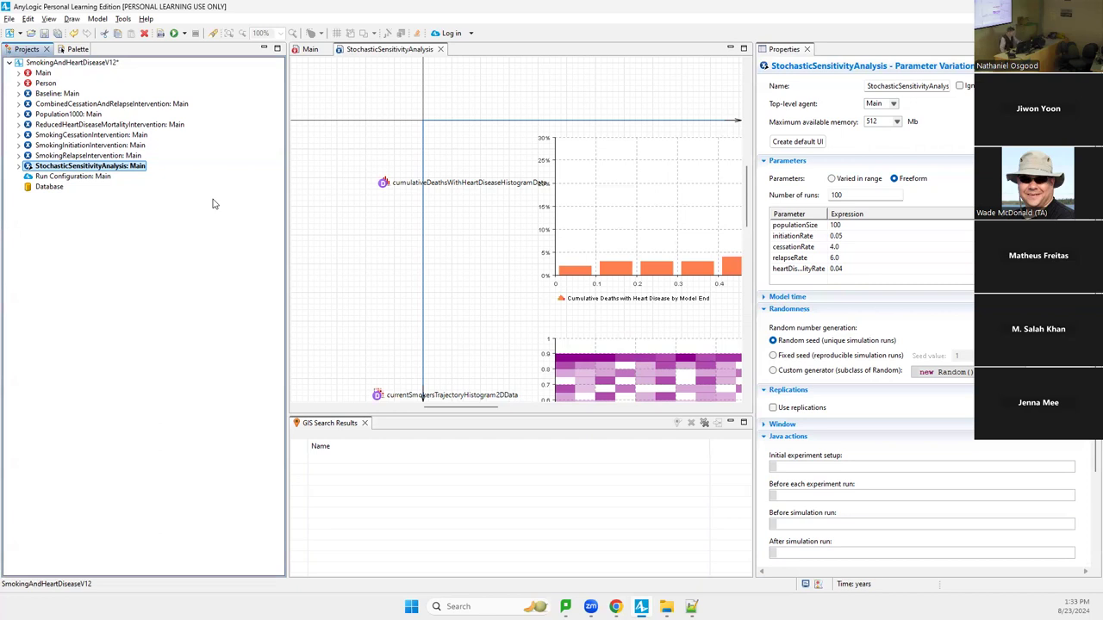
click(873, 491)
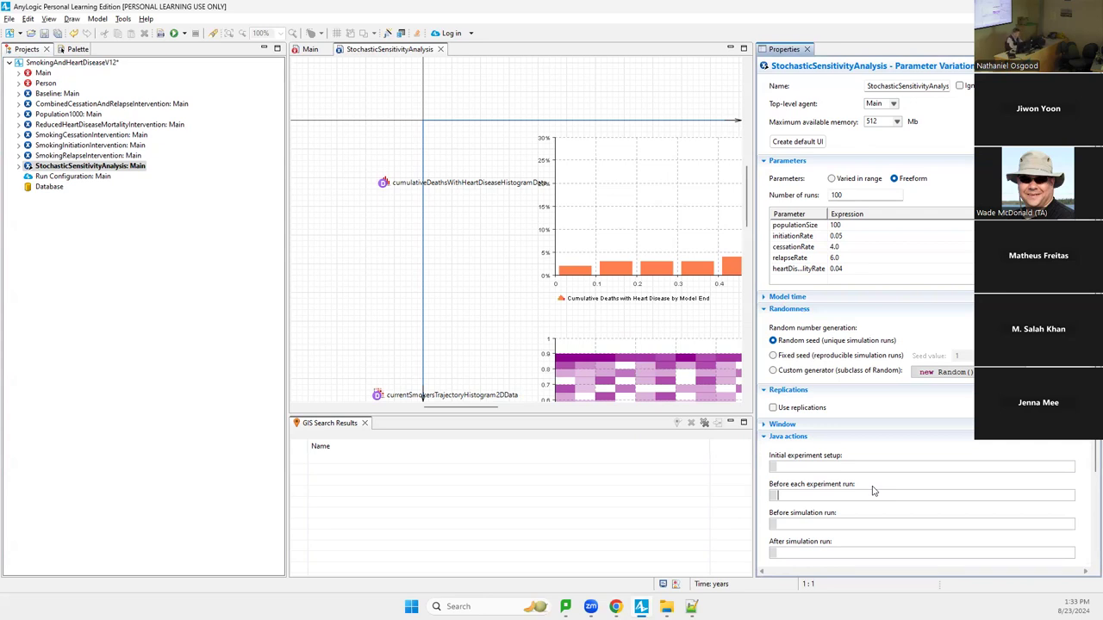
click(669, 204)
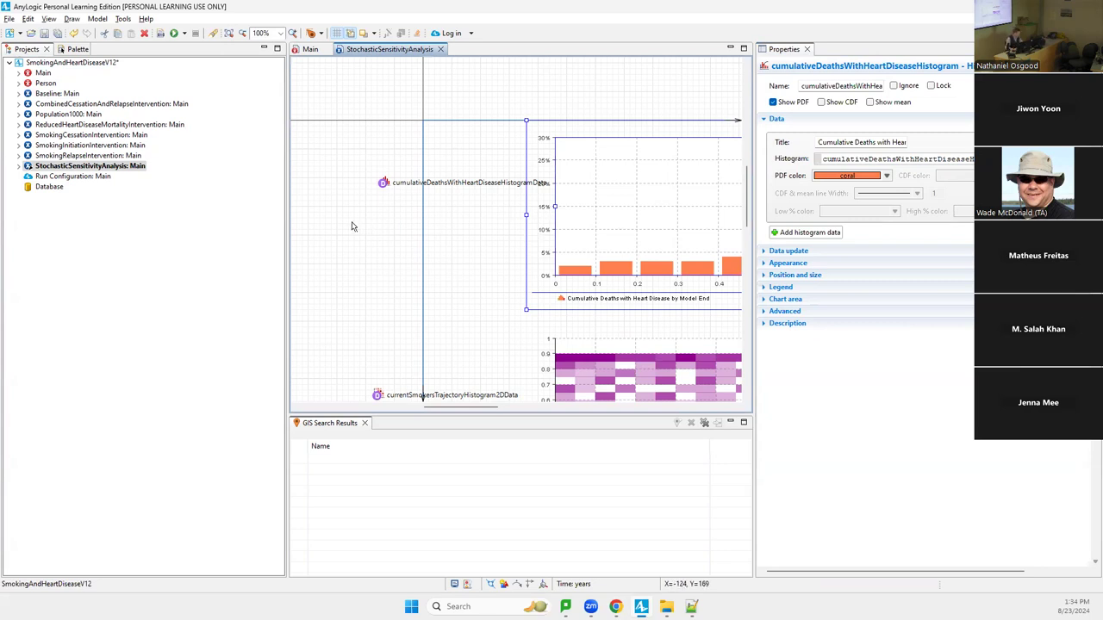
click(383, 184)
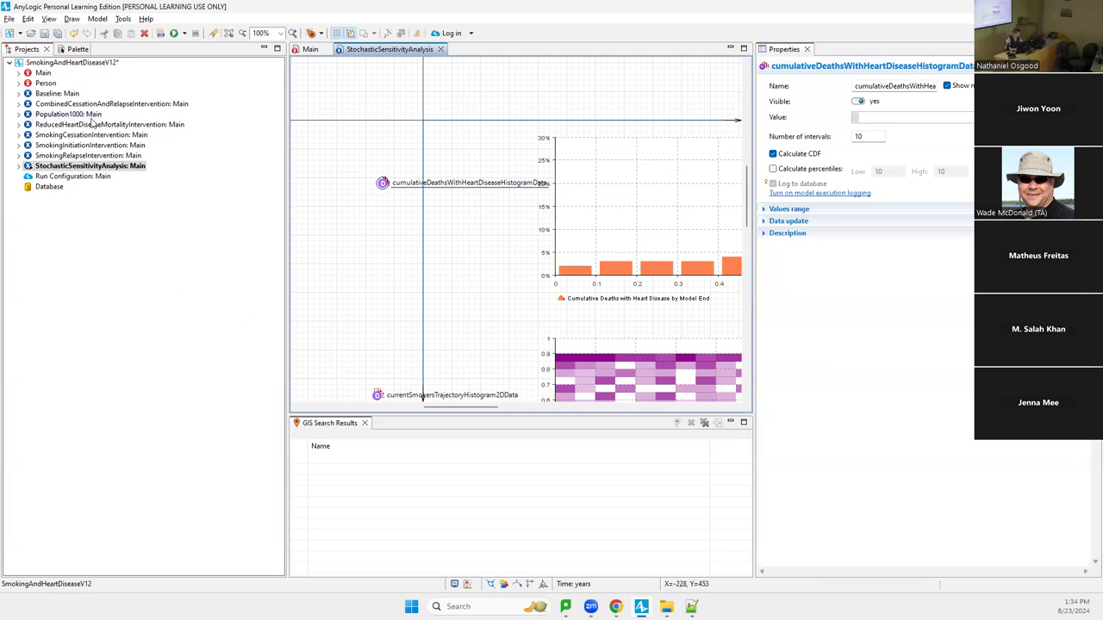
click(103, 165)
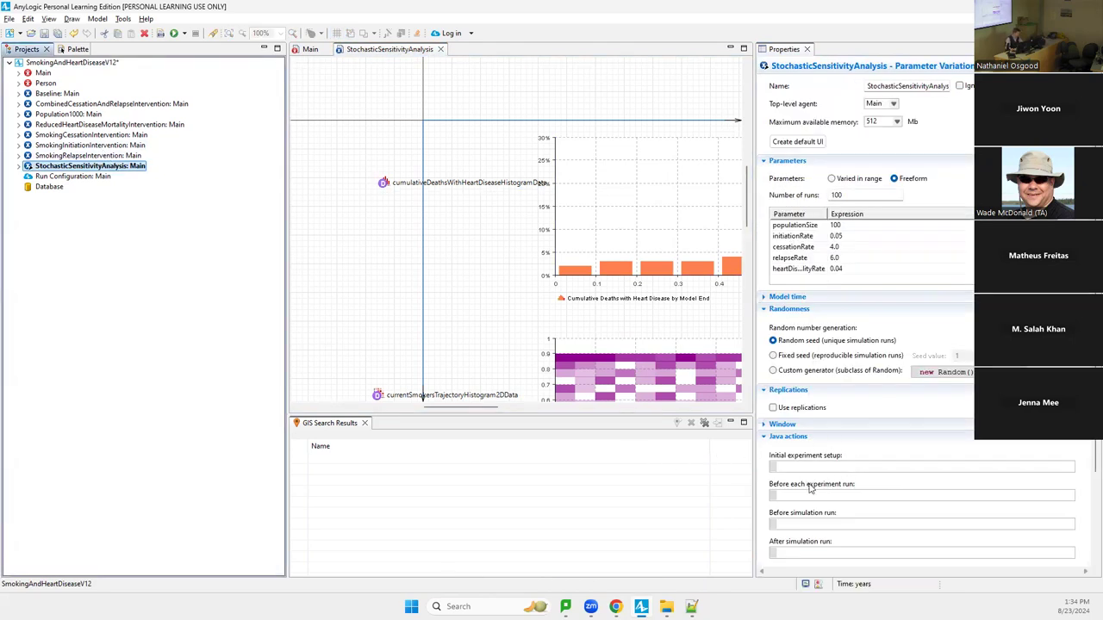
scroll(813, 505, down, 3)
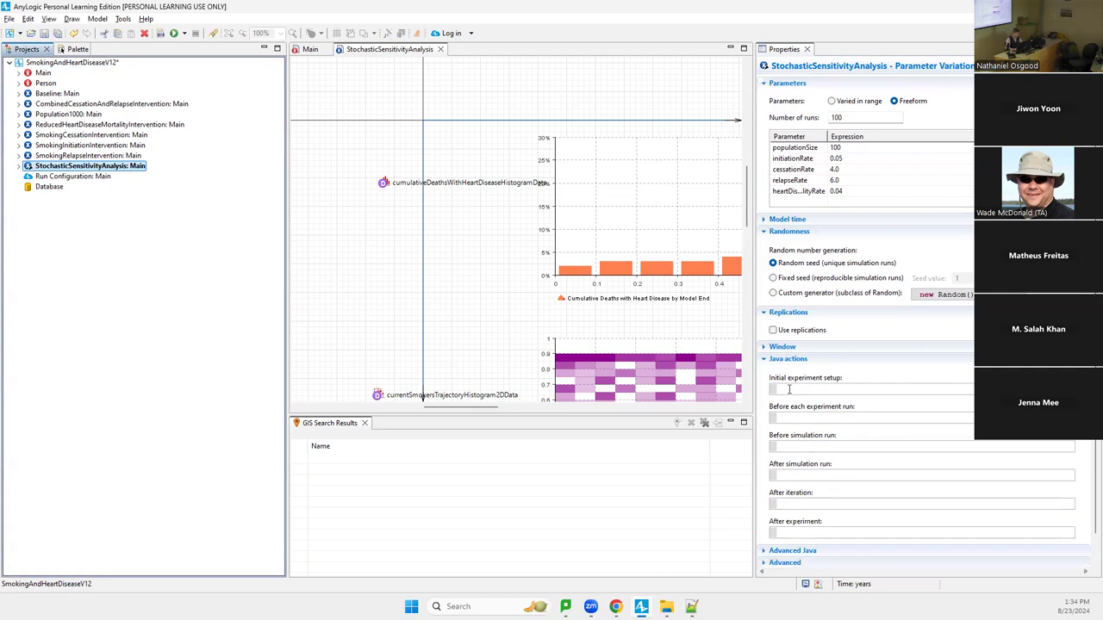
Enter cumulativeDeathsWithHeartDiseaseHistogramData.reset(); as the code executed before each experiment run.
click(788, 390)
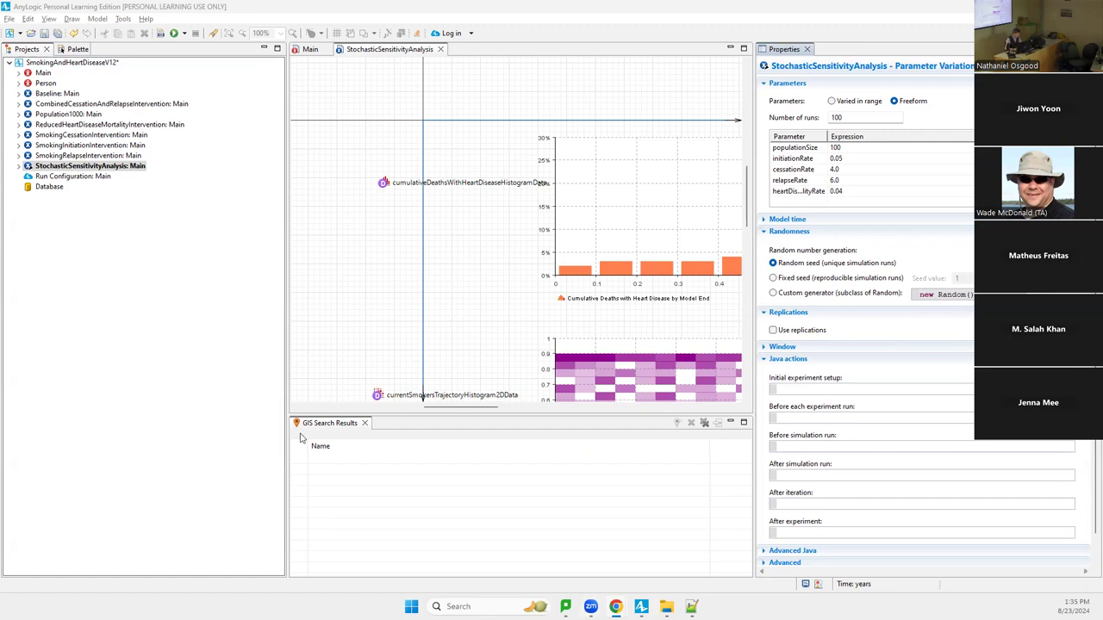
click(798, 420)
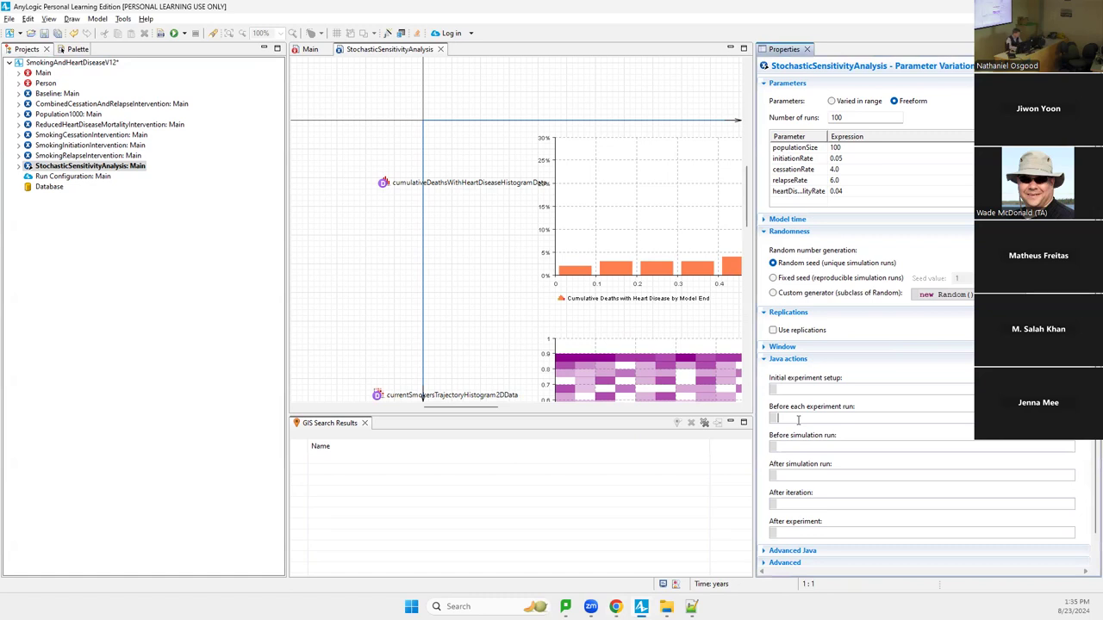
key(Return)
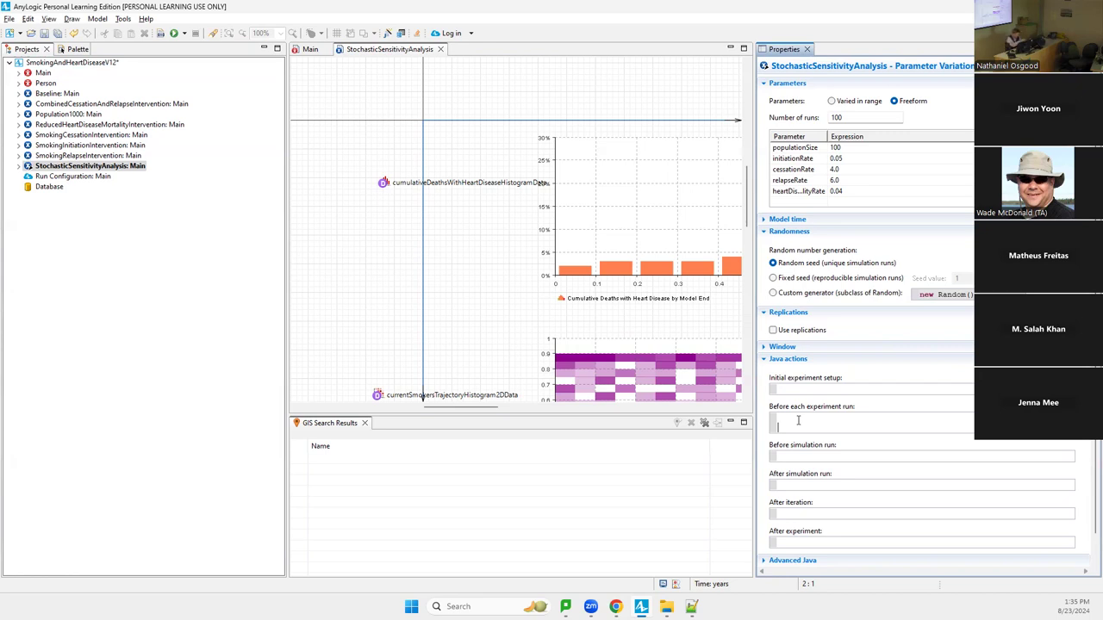
key(BackSpace)
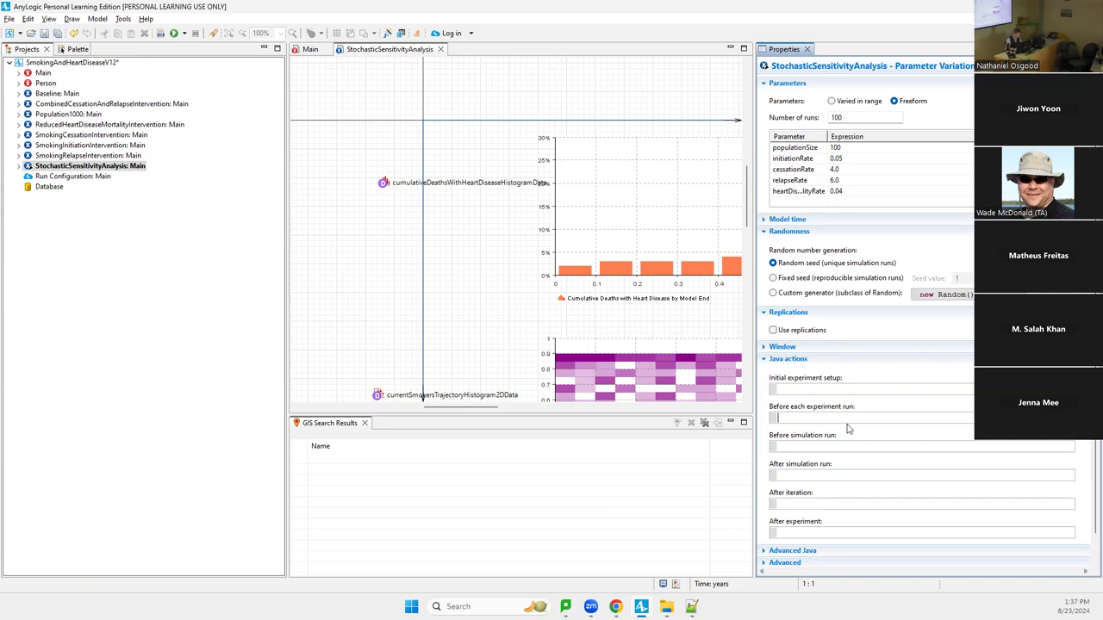
text(cumulati)
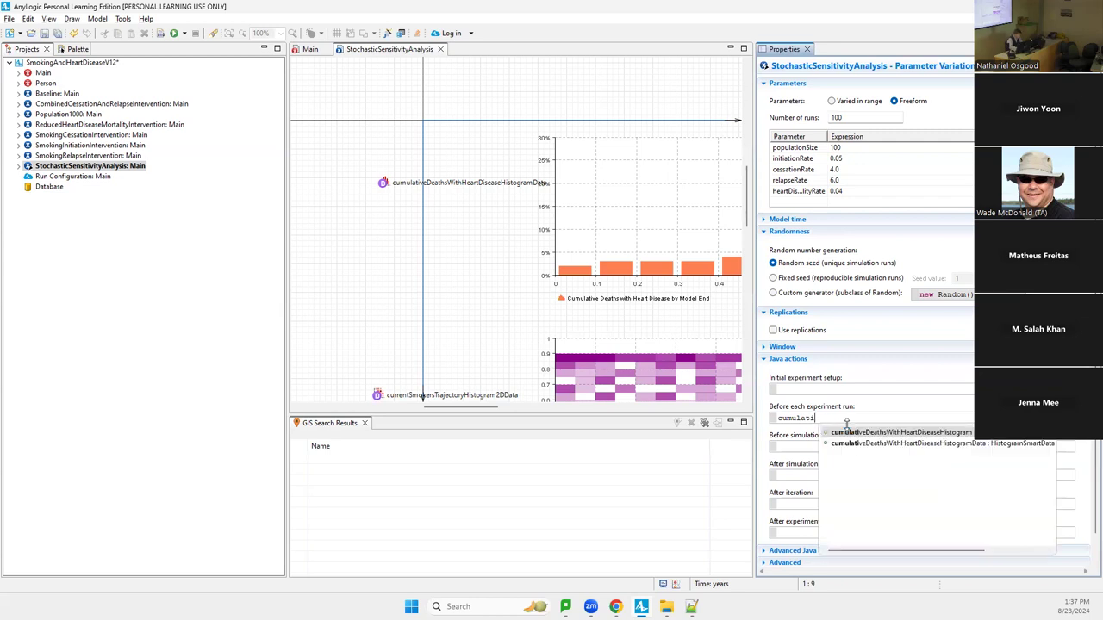
key(Return)
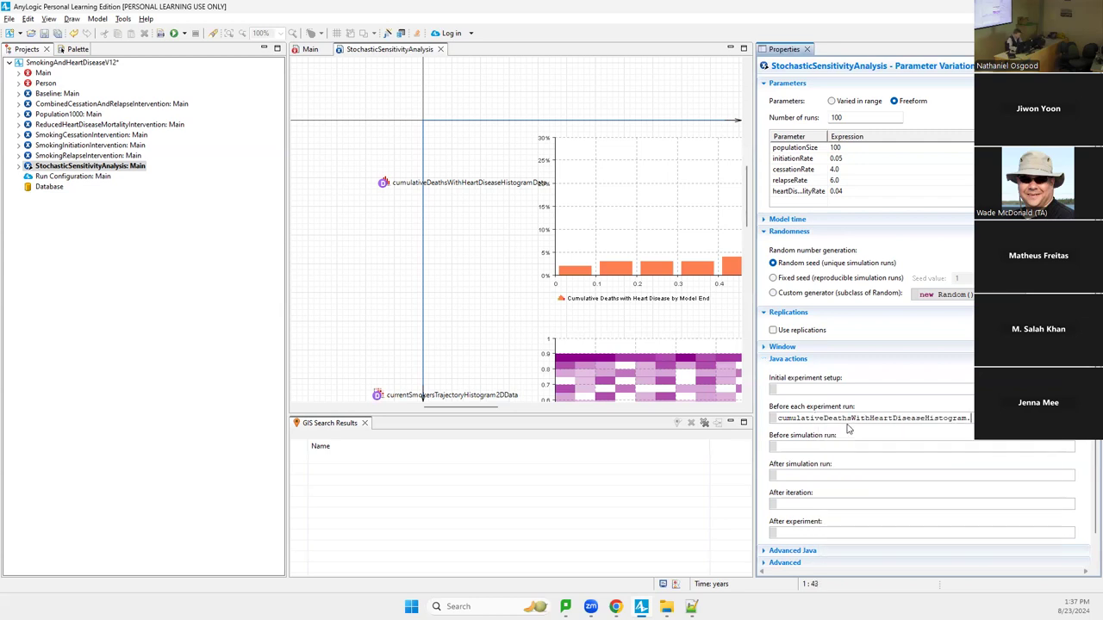
text(getStatistic)
key(BackSpace)
key(BackSpace)
key(BackSpace)
key(BackSpace)
key(BackSpace)
key(BackSpace)
key(BackSpace)
key(BackSpace)
key(BackSpace)
key(BackSpace)
key(BackSpace)
key(BackSpace)
key(BackSpace)
key(BackSpace)
text(set)
key(BackSpace)
key(BackSpace)
key(BackSpace)
key(BackSpace)
text(mDrese)
key(Return)
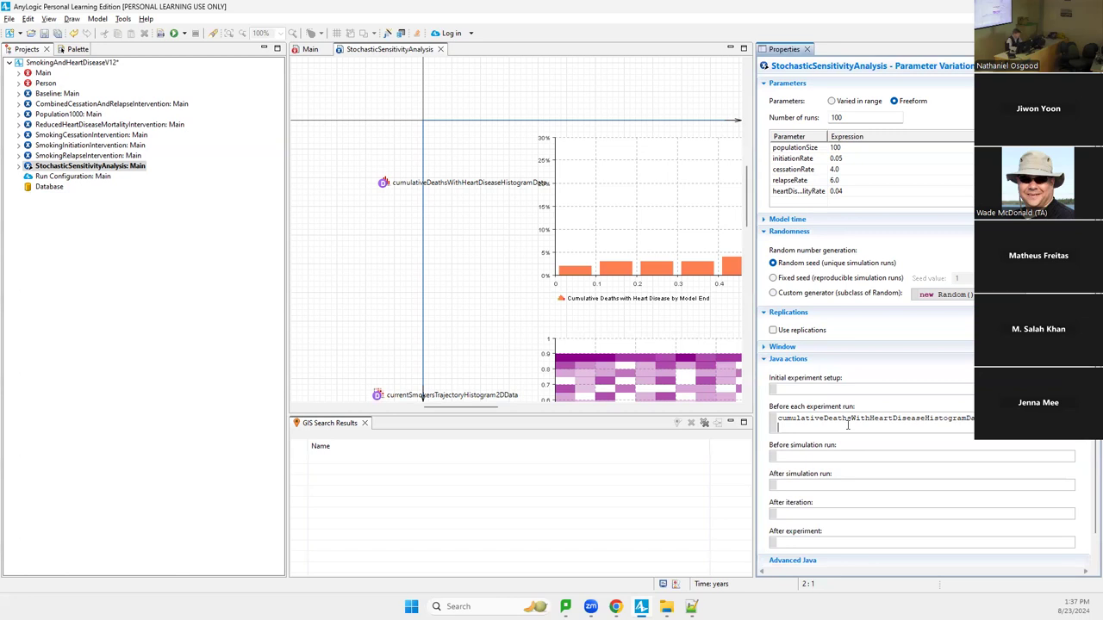
text(cumulativeDeathsWithHeartDiseaseHistogramData.reset();)
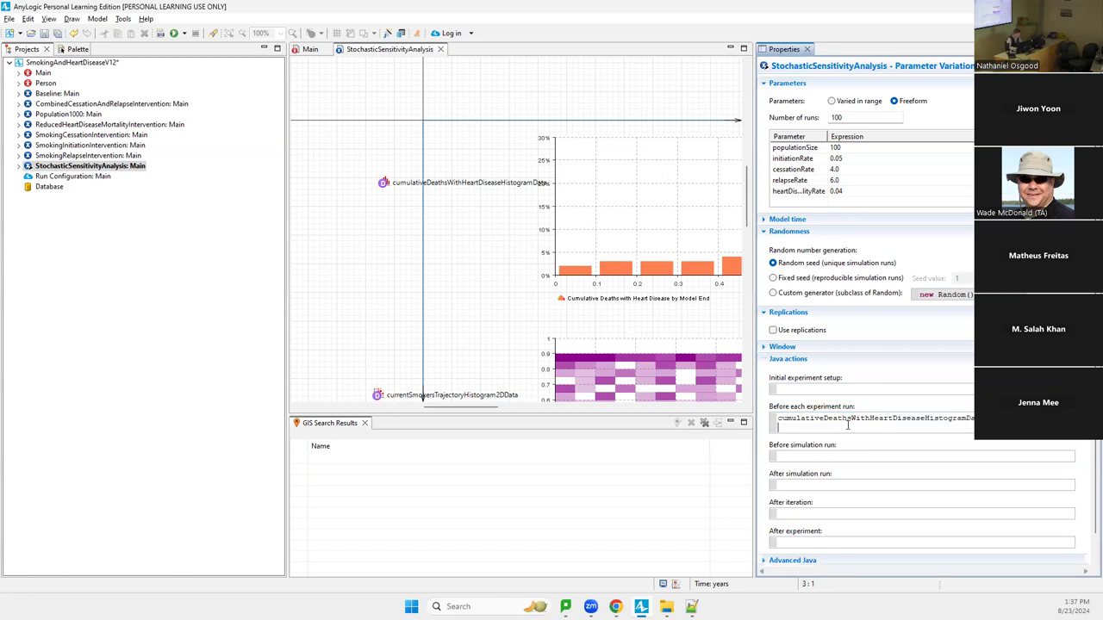
key(BackSpace)
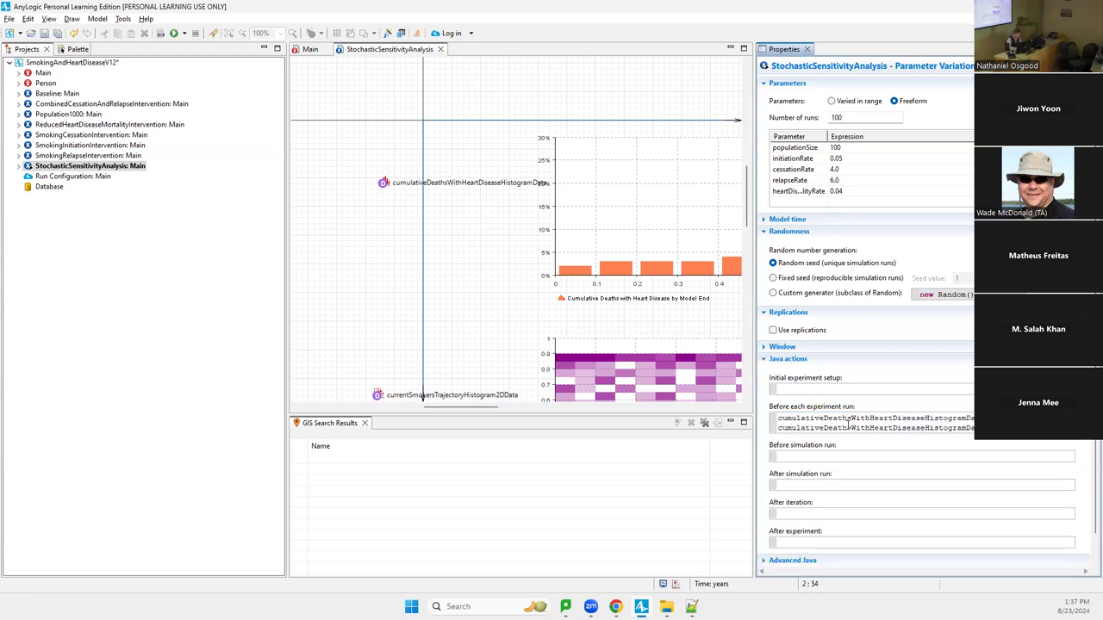
key(Left)
key(Left)
key(Left)
key(Left)
key(Left)
key(Left)
key(Left)
key(shift+Left)
key(shift+Left)
key(shift+Left)
key(shift+Left)
key(shift+Left)
key(shift+Right)
key(shift+Right)
key(shift+Right)
key(shift+Right)
key(Return)
key(BackSpace)
text(2)
key(BackSpace)
key(BackSpace)
key(ctrl+space)
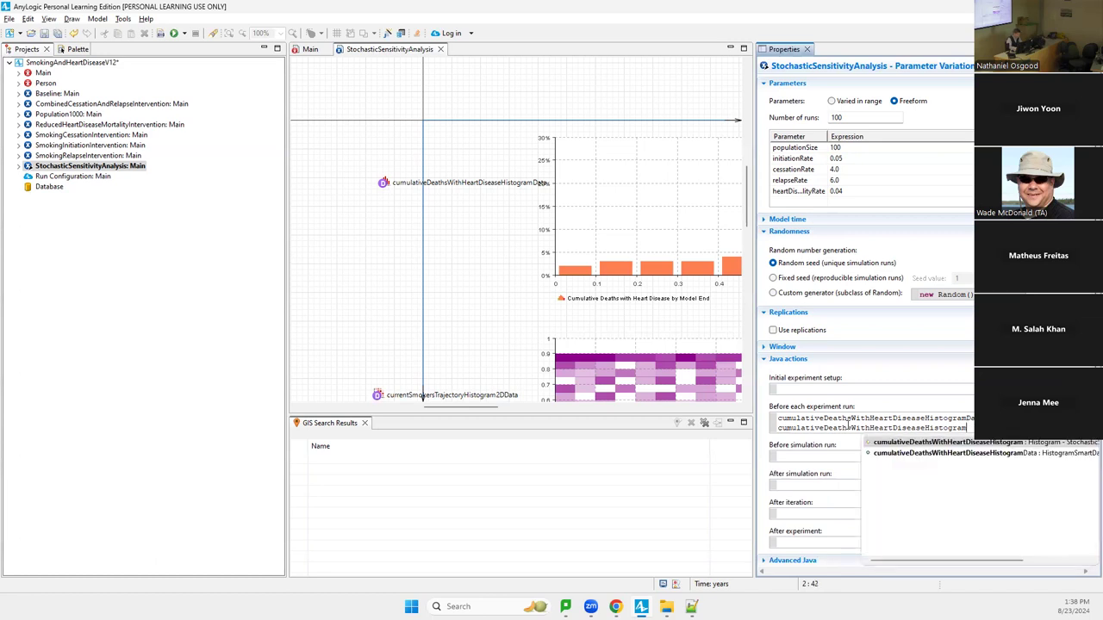
key(Down)
key(Return)
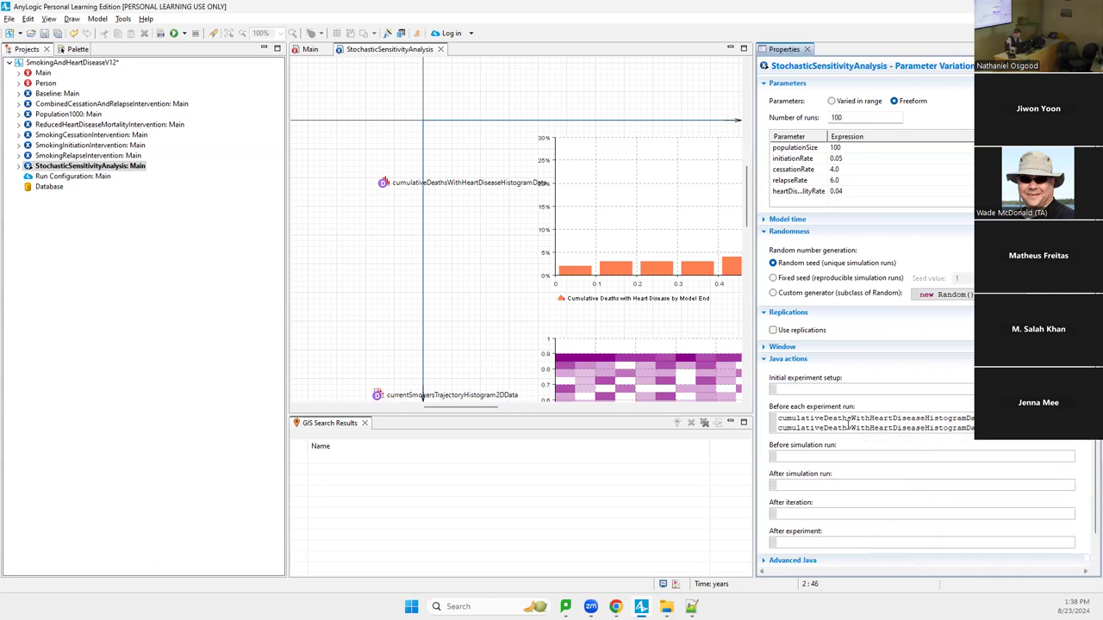
key(shift+Home)
key(Delete)
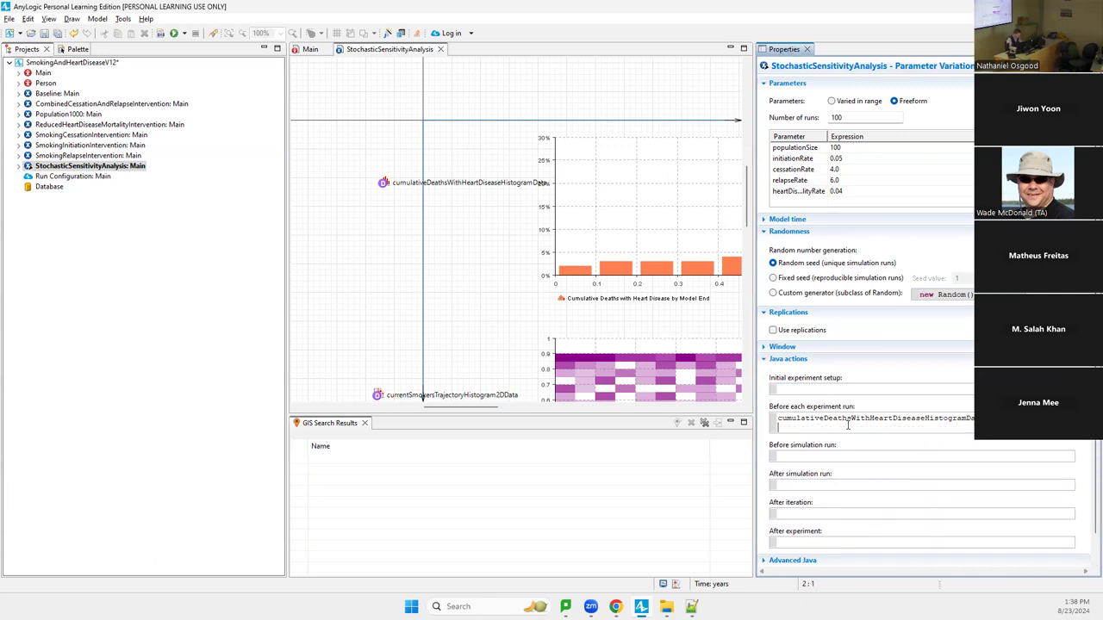
Add currentSmokersTrajectoryHistogram2DData.reset(); as the second line of the code before each experiment run, and save and build the model.
text(currentSmokersTraj)
key(ctrl+space)
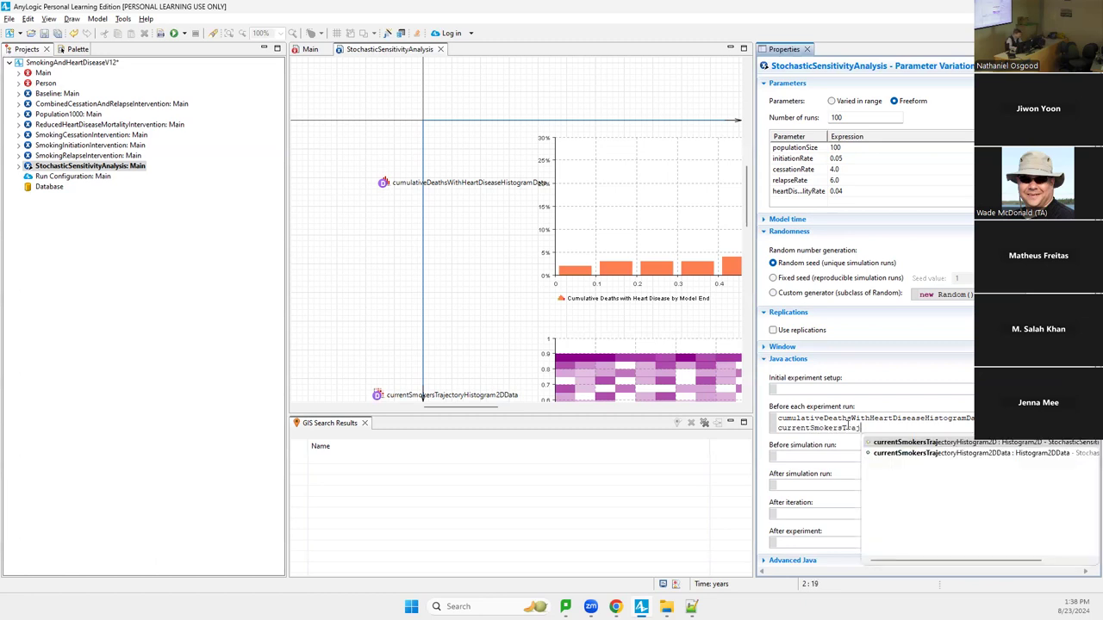
key(Down)
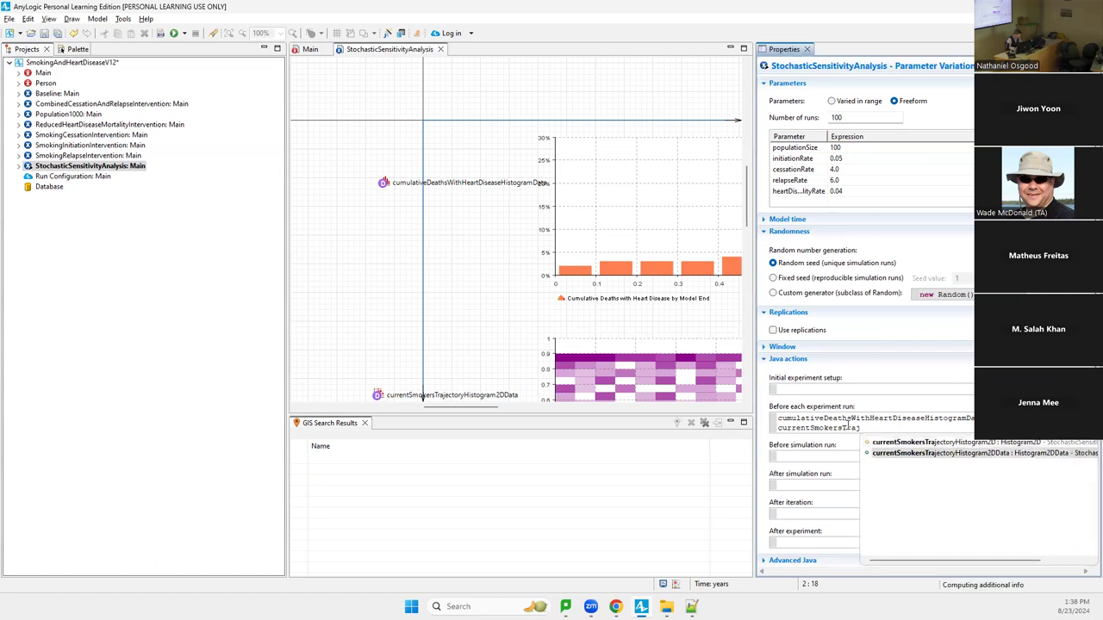
key(Return)
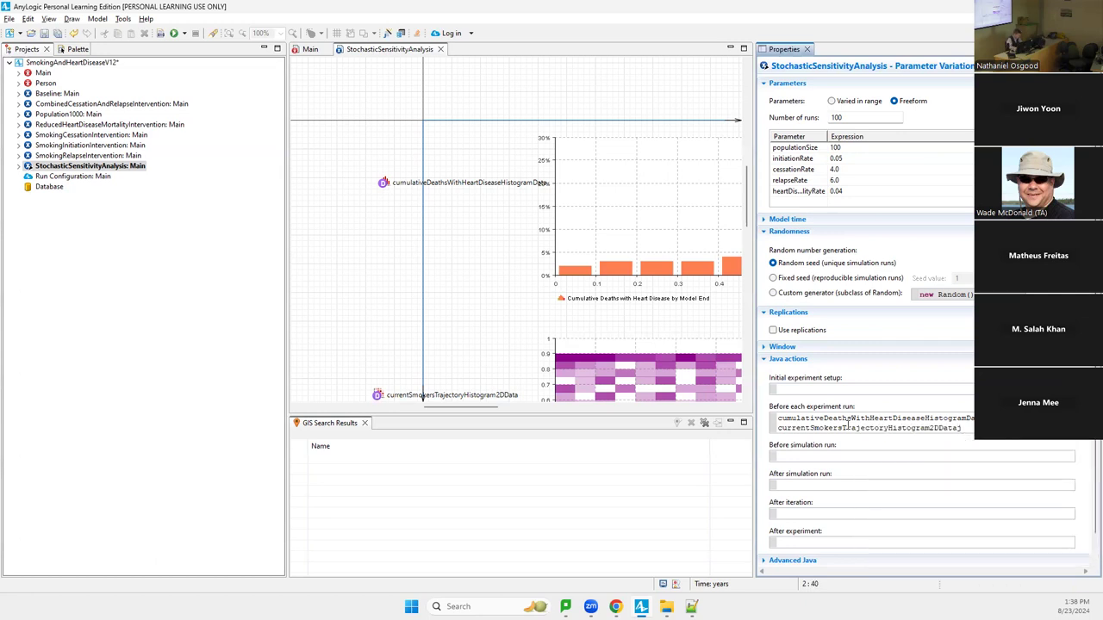
key(shift+Left)
key(shift+Right)
key(shift+Right)
text(.reset;)
key(ctrl+s)
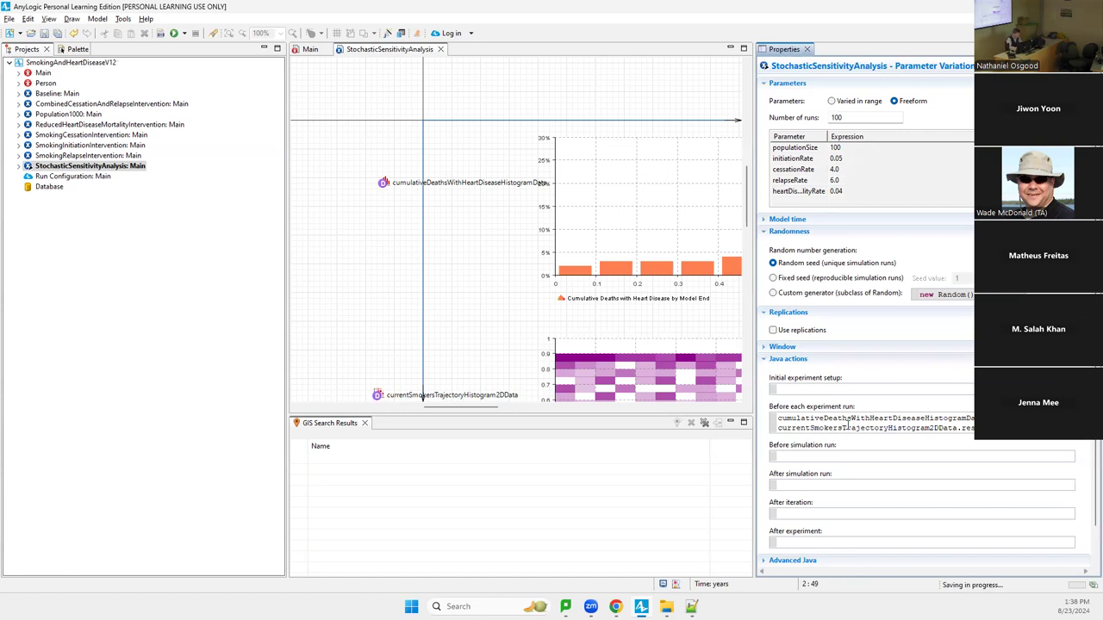
click(177, 32)
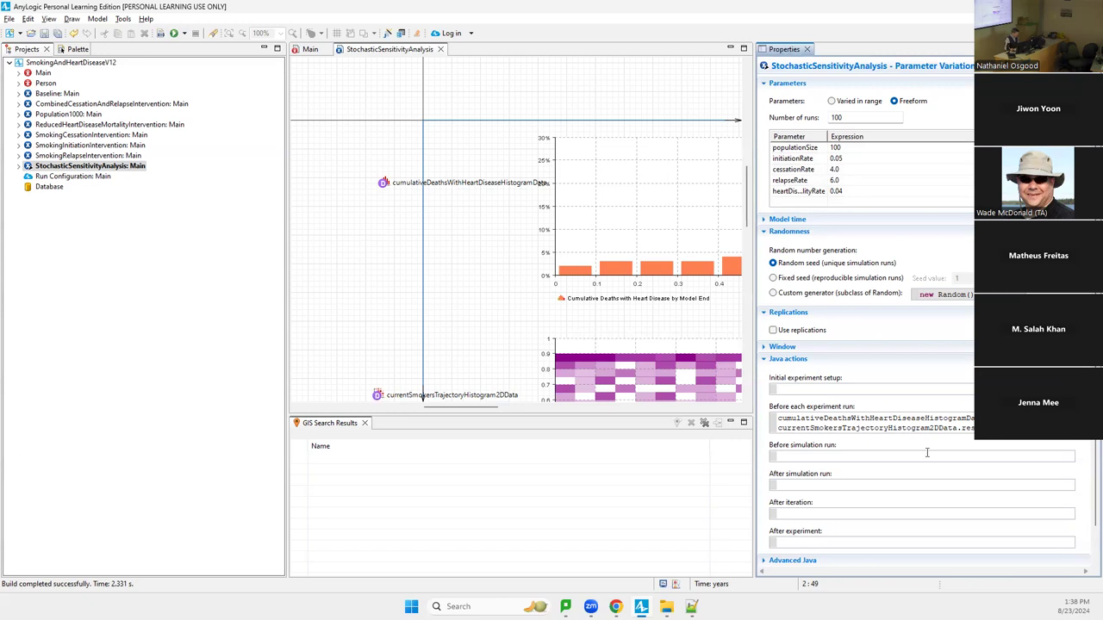
Check the experiment's action after each simulation run and the settings of the cumulative deaths histogram data.
scroll(1087, 447, down, 2)
click(824, 447)
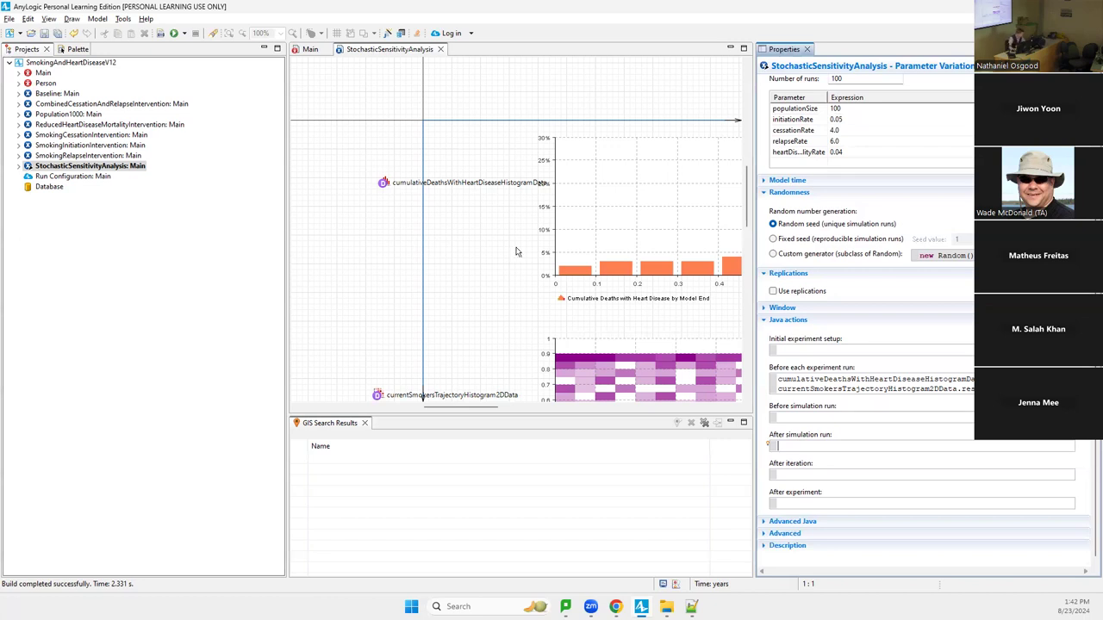
click(382, 184)
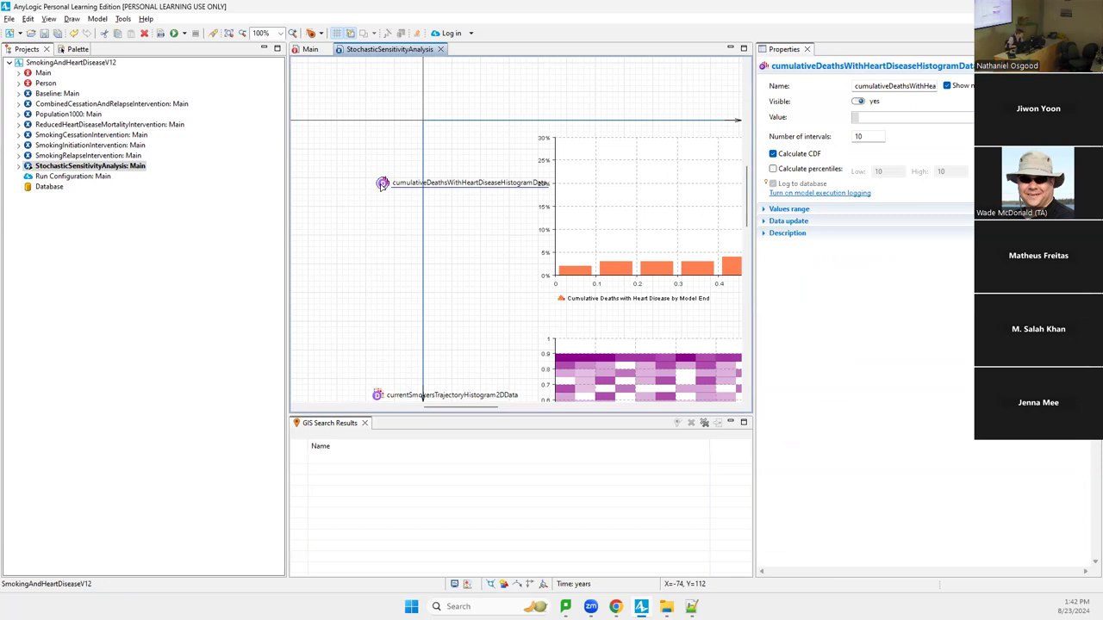
Run the Baseline experiment as fast as possible in virtual time and examine the smoking status time plot.
right_click(54, 96)
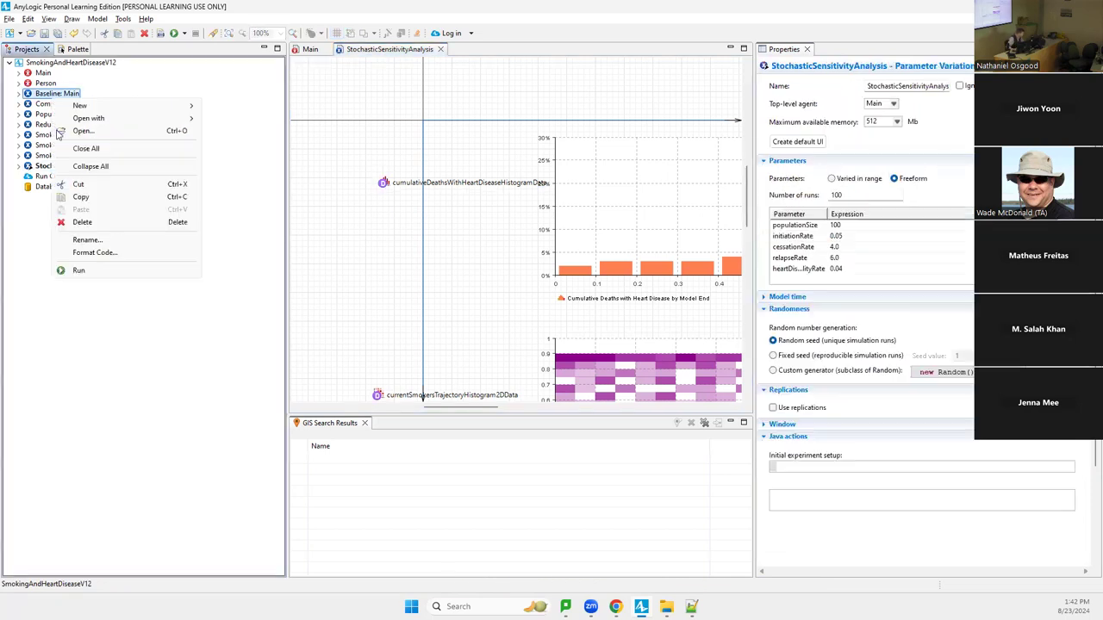
click(108, 270)
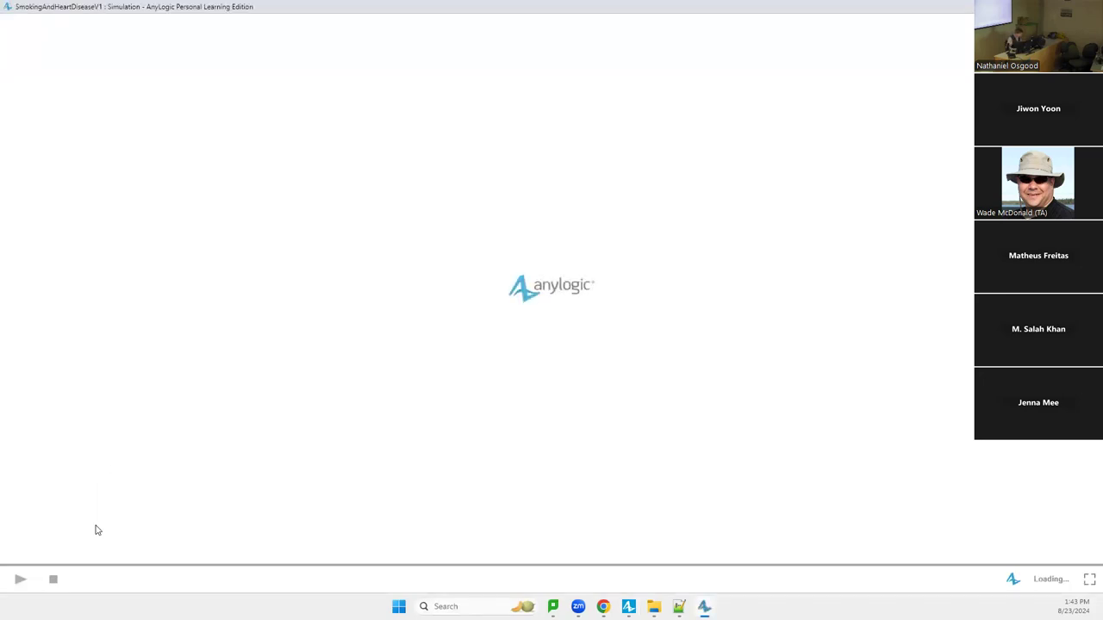
click(20, 579)
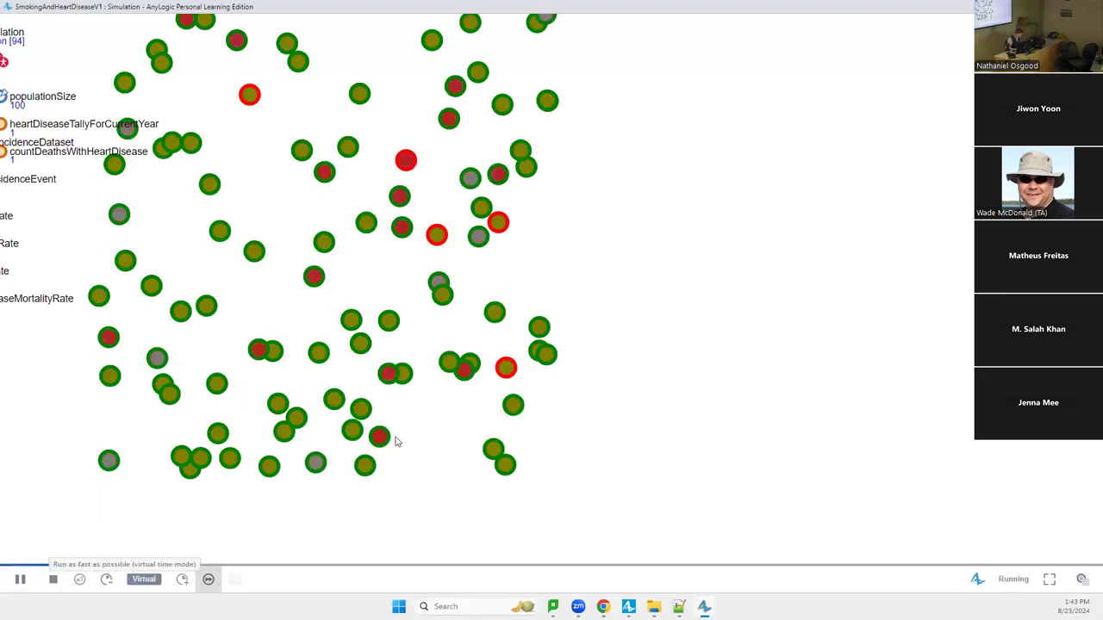
scroll(526, 193, down, 5)
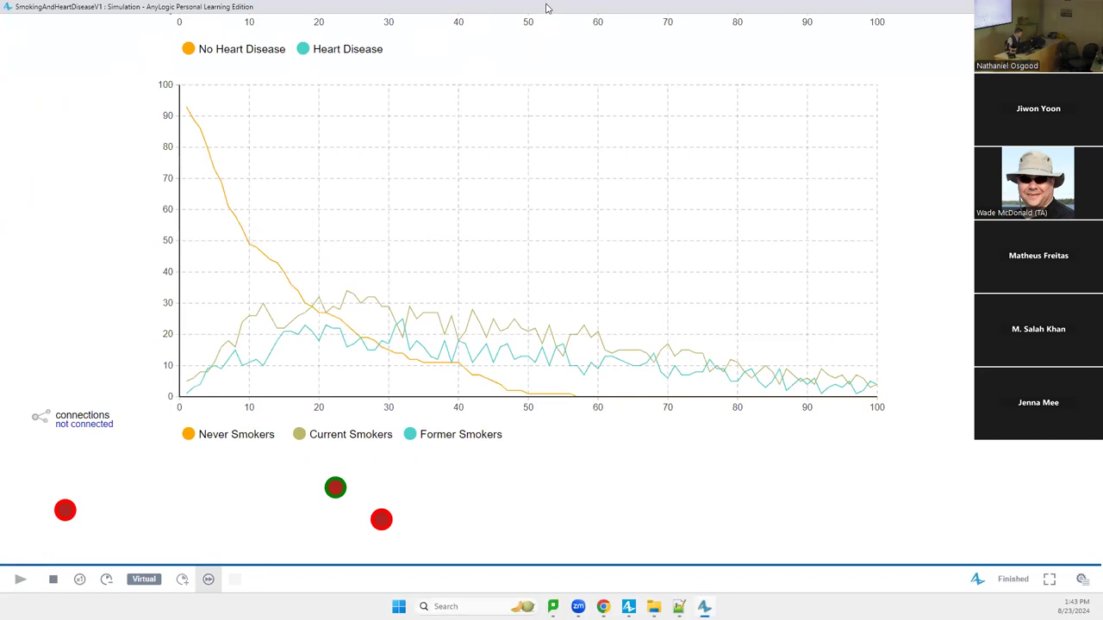
Examine the cumulative deaths with heart disease time plot of the finished Baseline run and close the simulation window.
drag(546, 7, 546, 143)
double_click(547, 143)
scroll(603, 130, up, 5)
scroll(532, 198, down, 5)
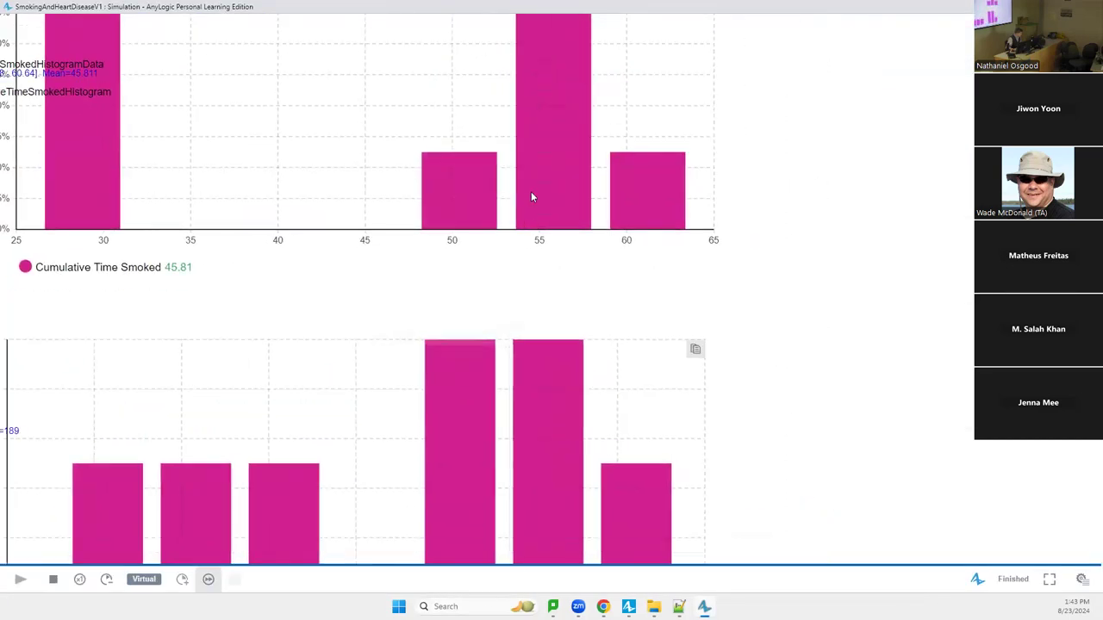
scroll(537, 422, up, 5)
scroll(610, 182, up, 5)
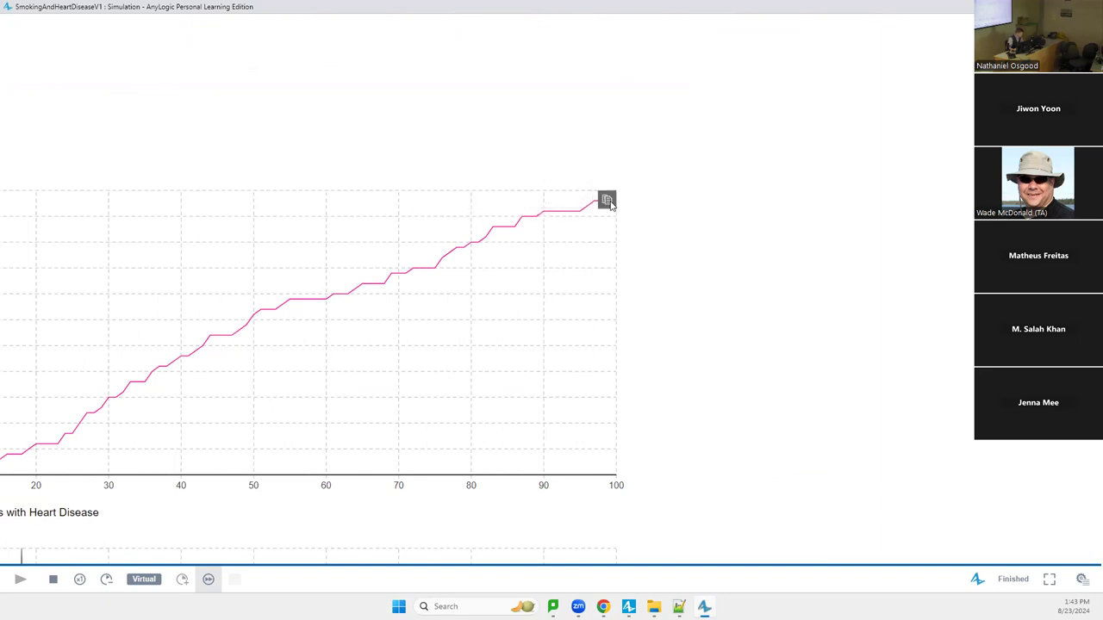
drag(633, 225, 936, 141)
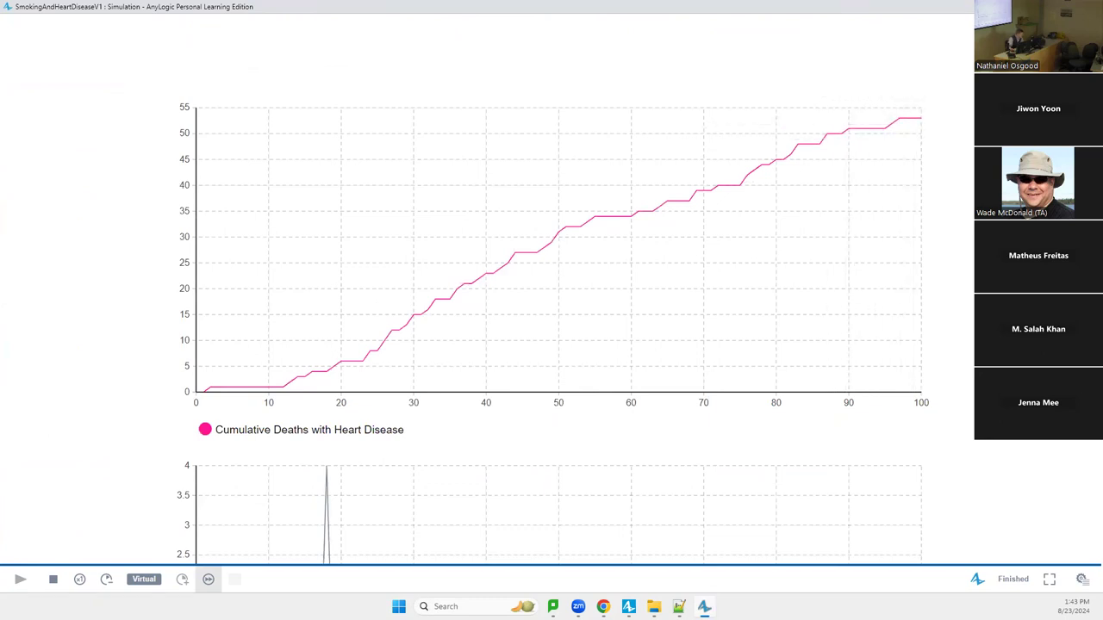
key(alt+F4)
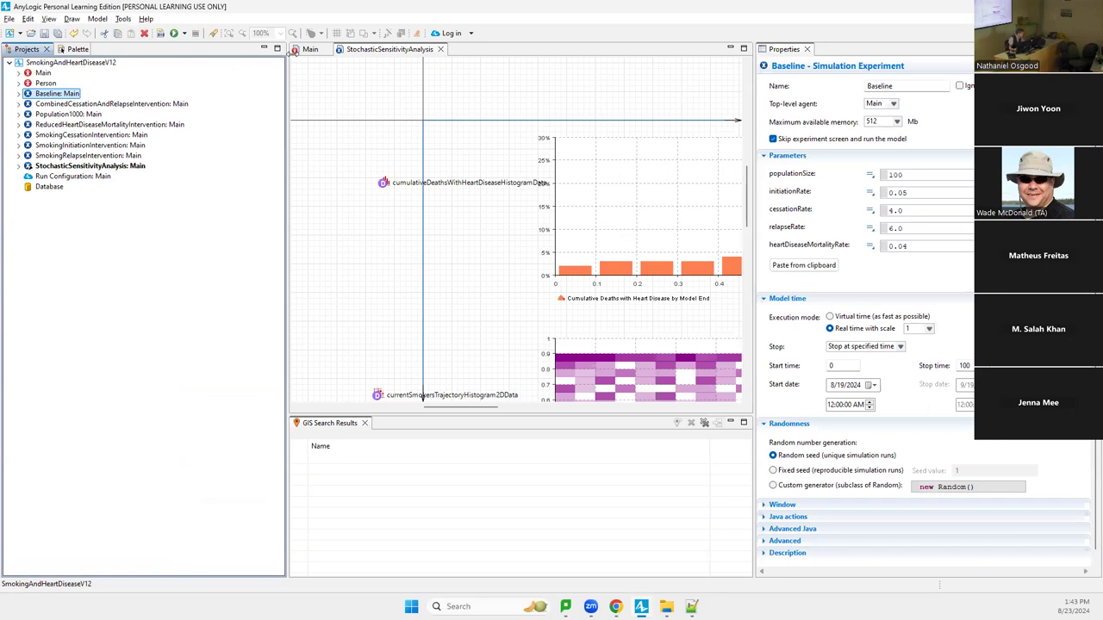
Locate the countDeathsWithHeartDisease variable in the Main agent type and select its name in its properties.
click(305, 49)
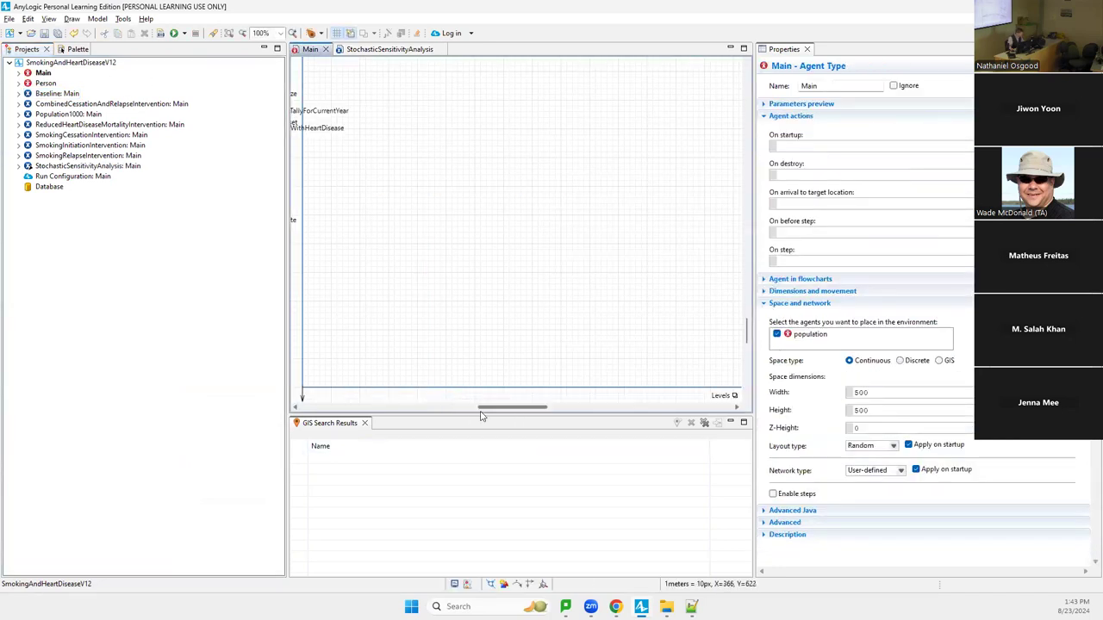
drag(510, 407, 418, 410)
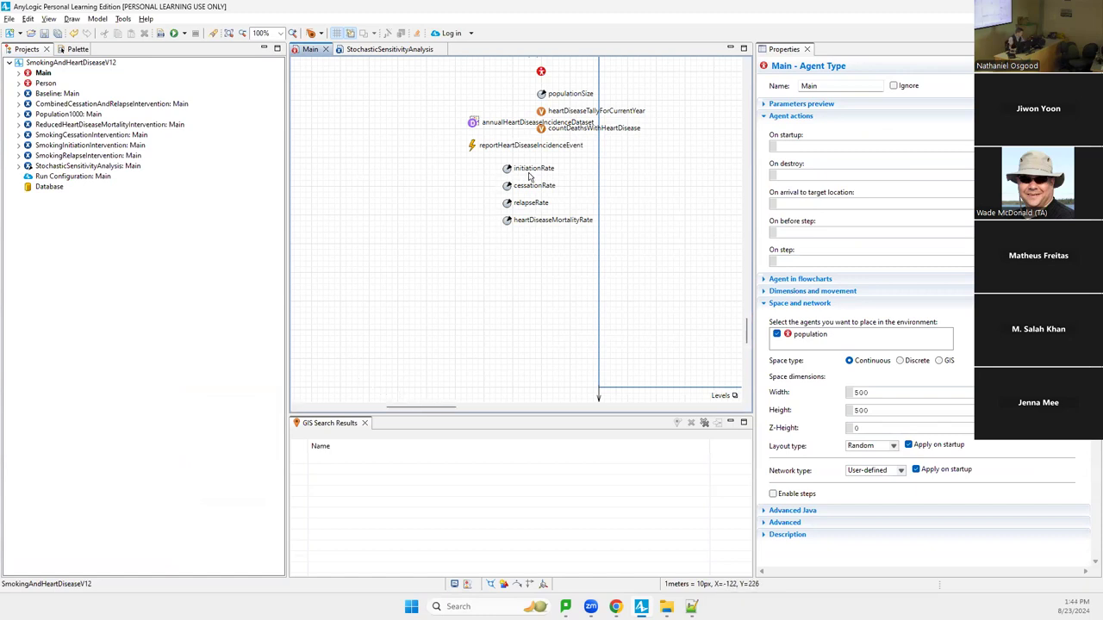
click(541, 130)
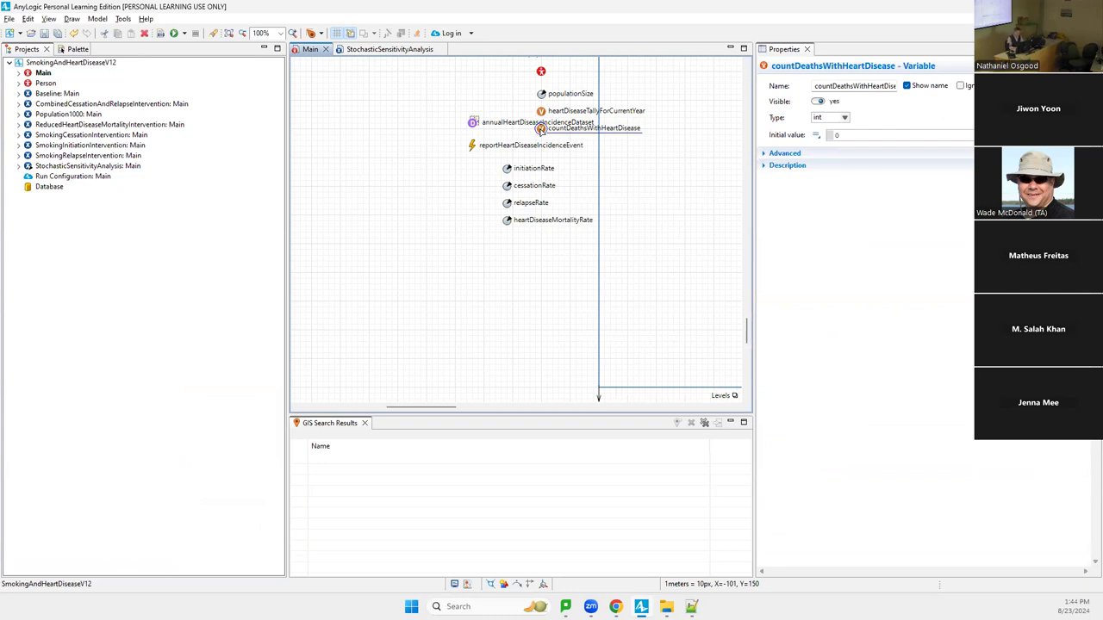
double_click(868, 84)
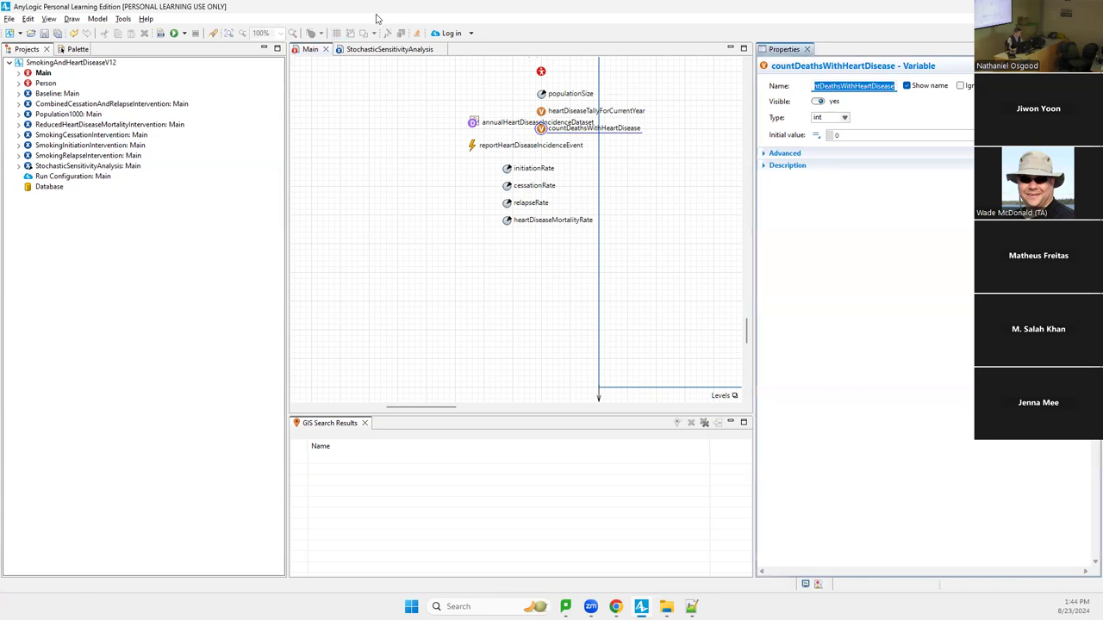
Return to the StochasticSensitivityAnalysis experiment and open its code after each simulation run for editing.
click(361, 52)
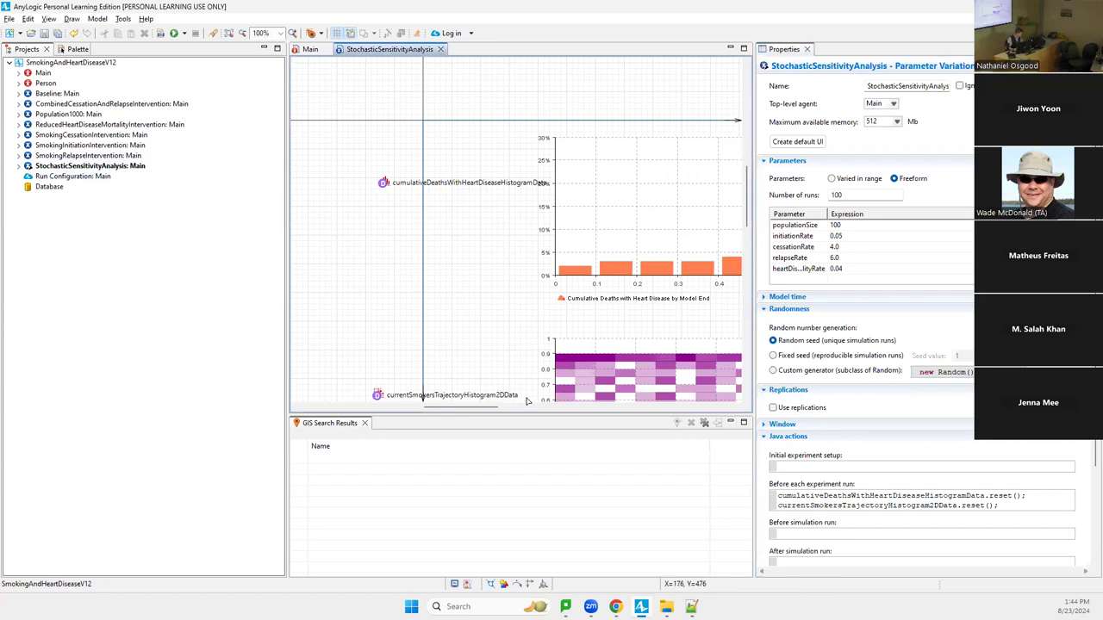
click(837, 552)
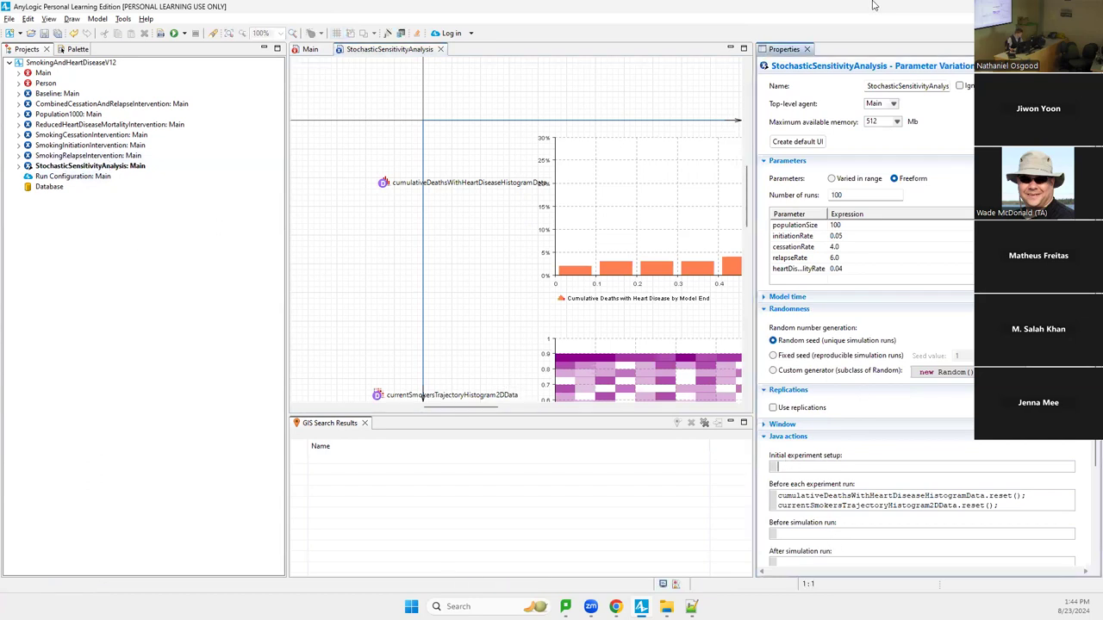
click(91, 169)
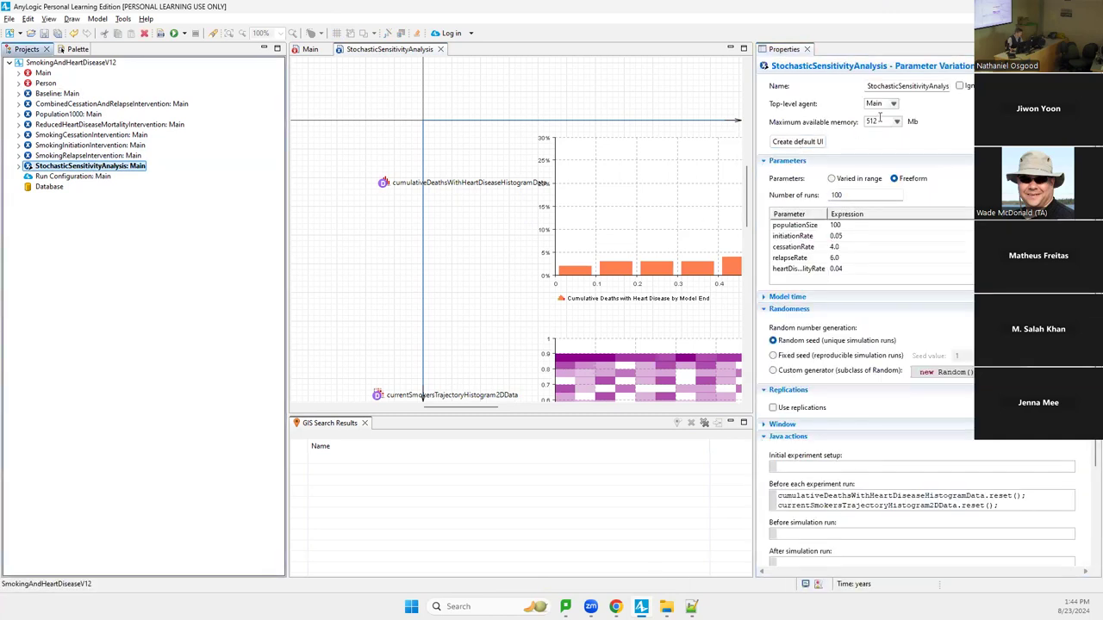
scroll(881, 125, down, 3)
scroll(881, 373, down, 1)
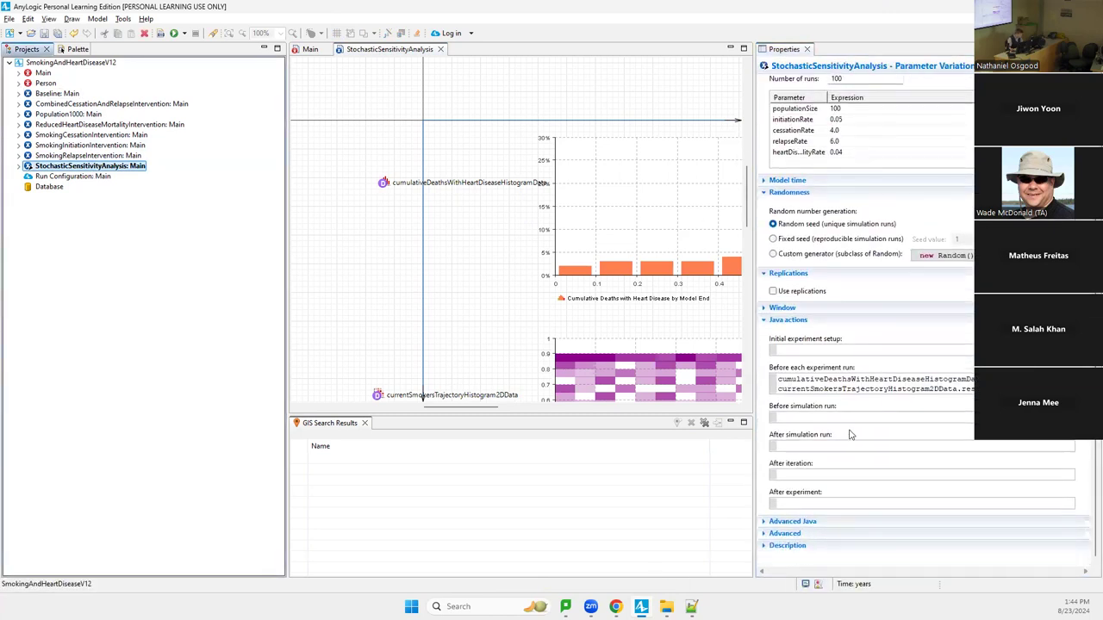
click(815, 446)
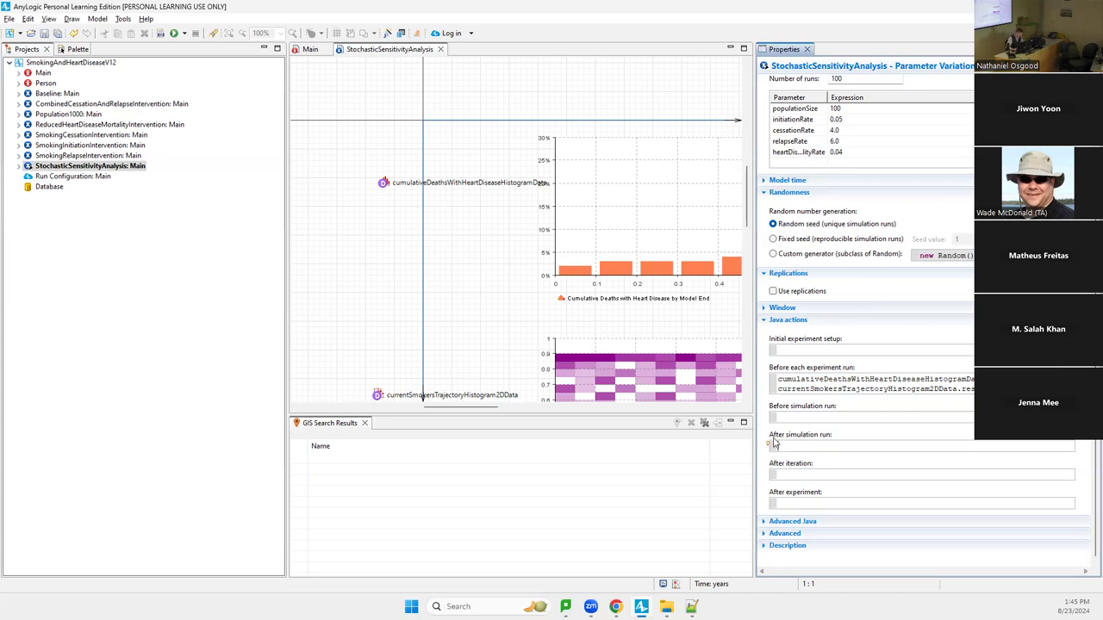
click(773, 445)
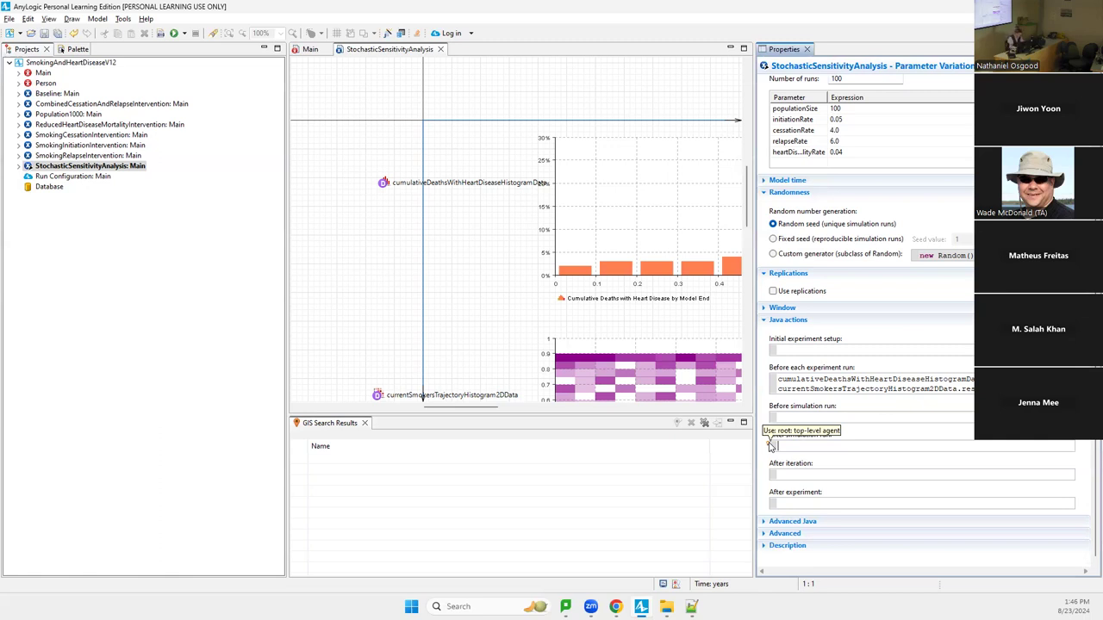
Start the code after each simulation run with root. and browse the code completions for cumu.
text(zoot)
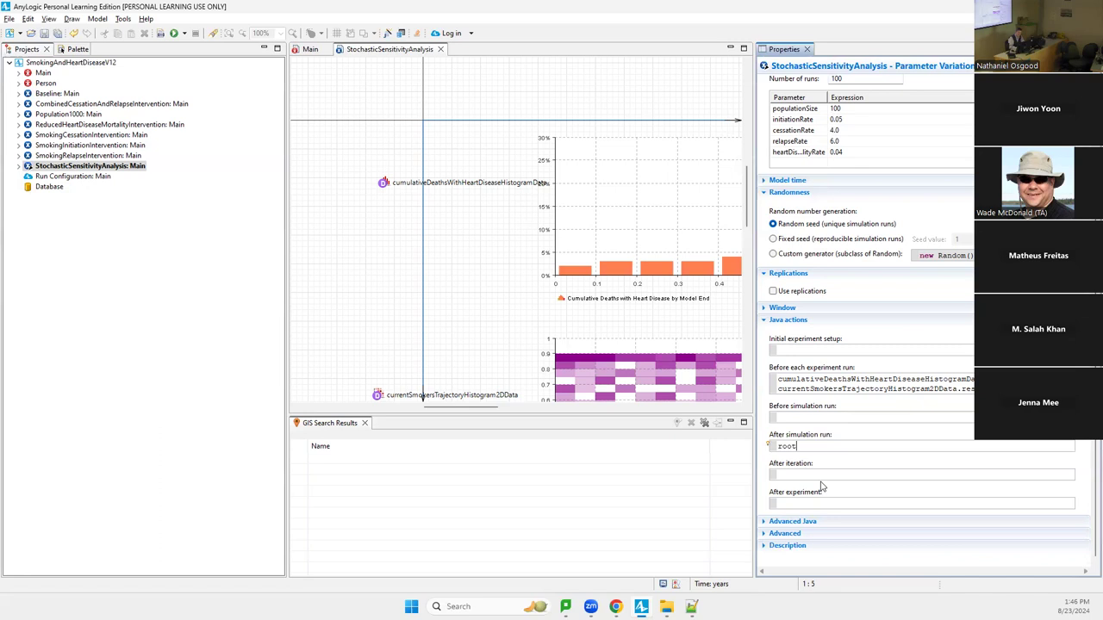
text(.)
key(BackSpace)
key(BackSpace)
key(BackSpace)
key(BackSpace)
key(BackSpace)
text(root.cumu)
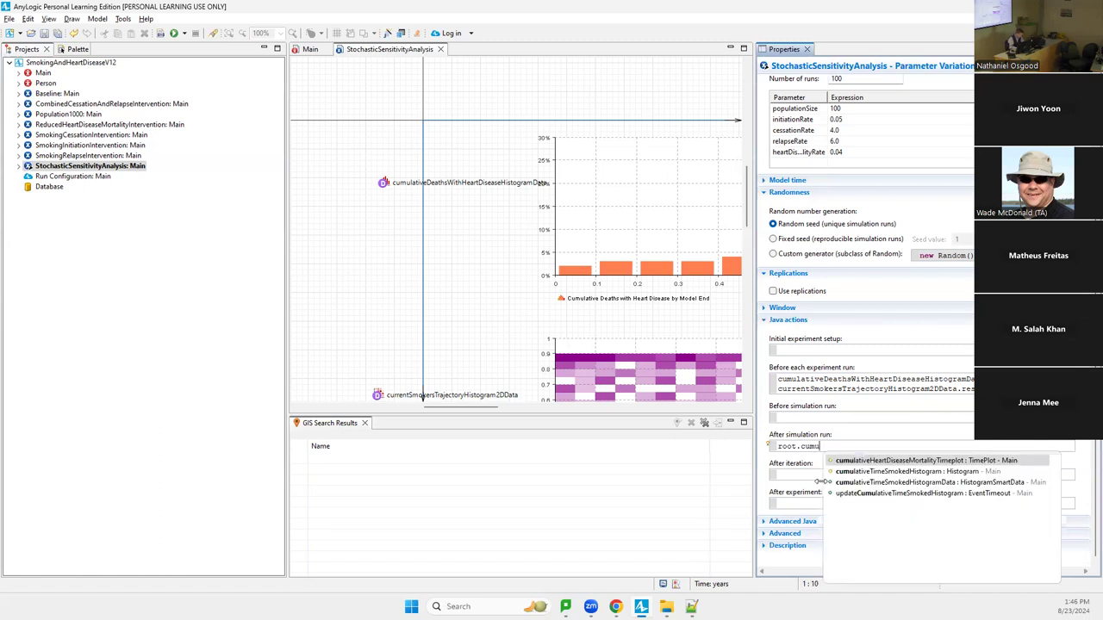
key(Down)
key(Down)
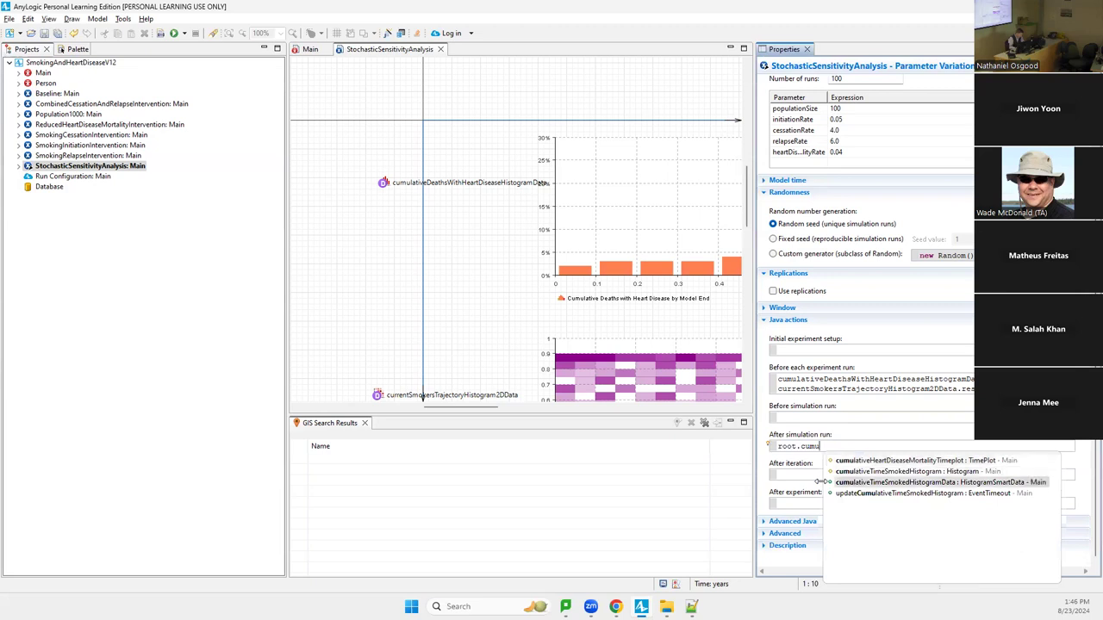
key(Up)
key(Up)
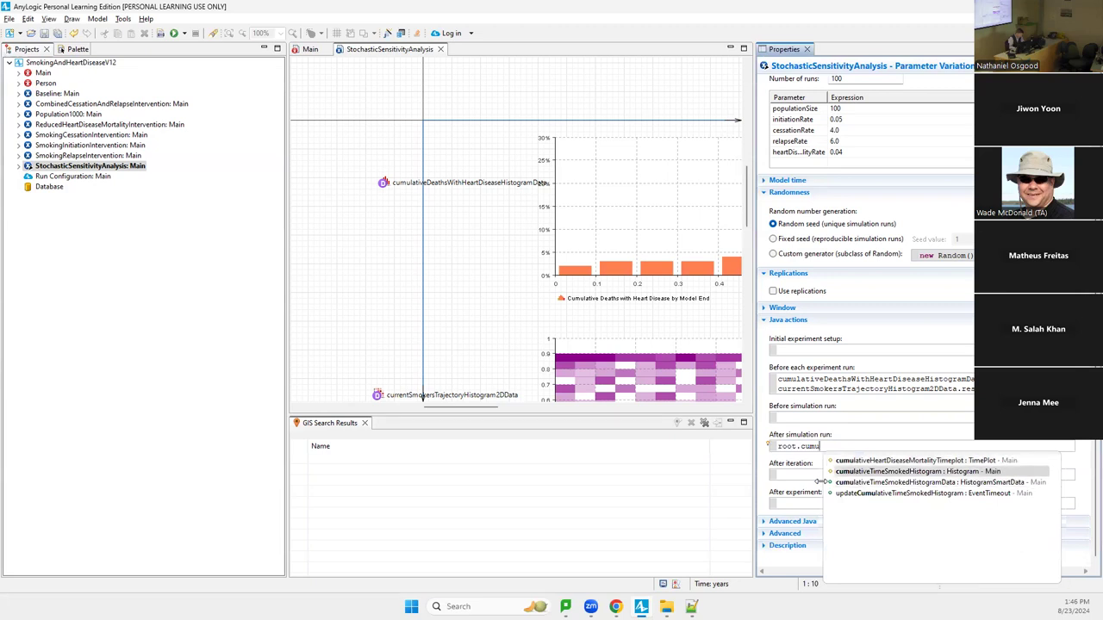
Replace cumu after root. with the countDeathsWithHeartDisease variable using code completion.
key(BackSpace)
key(BackSpace)
key(BackSpace)
key(BackSpace)
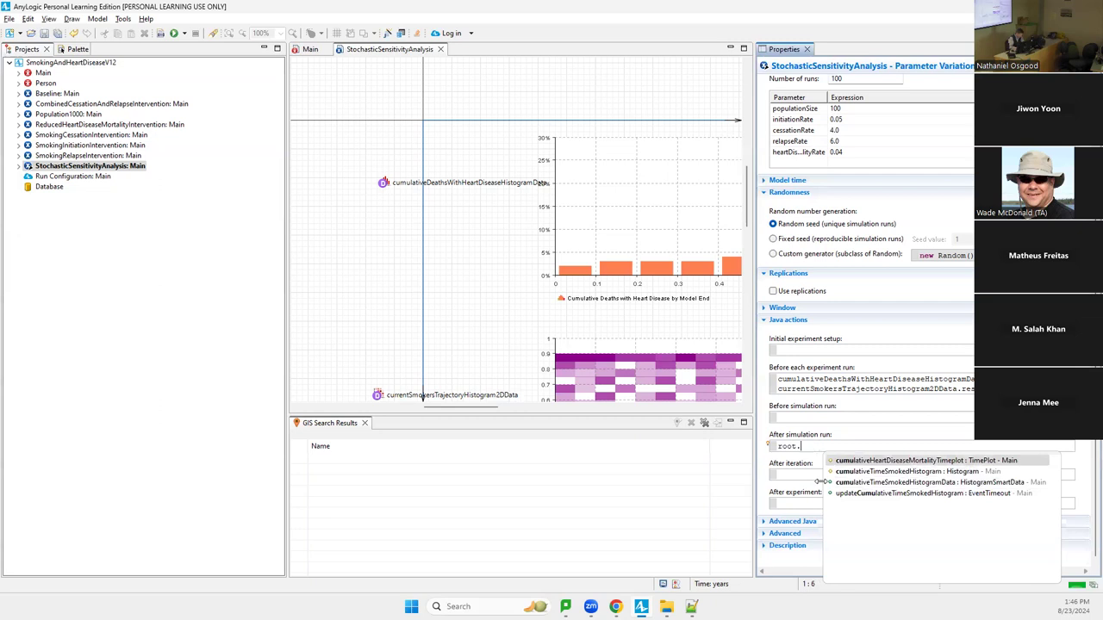
text(count)
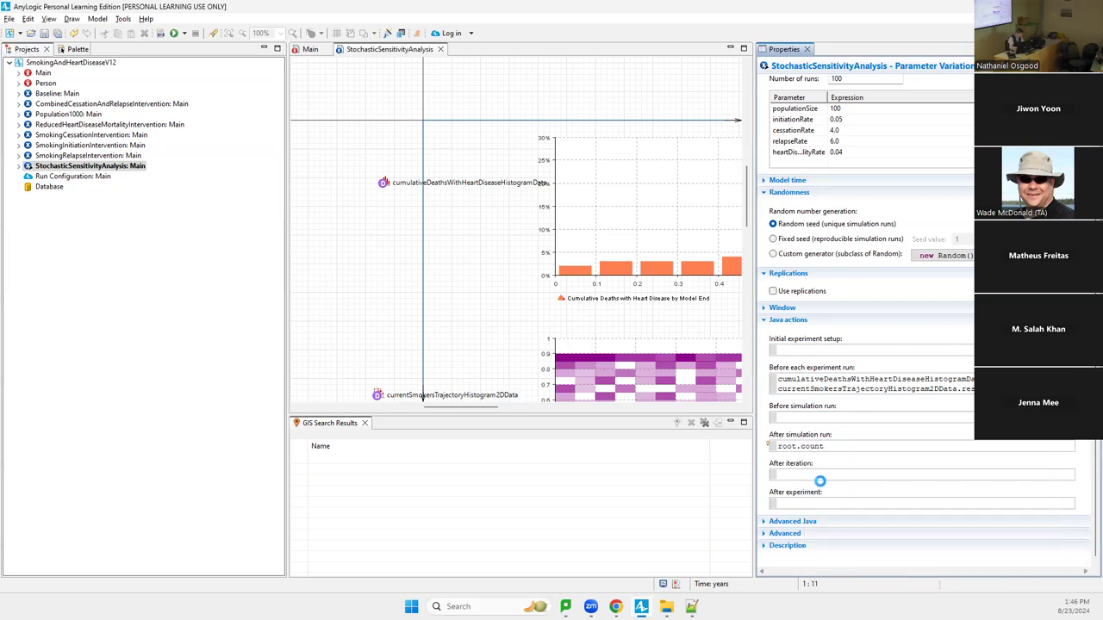
key(Return)
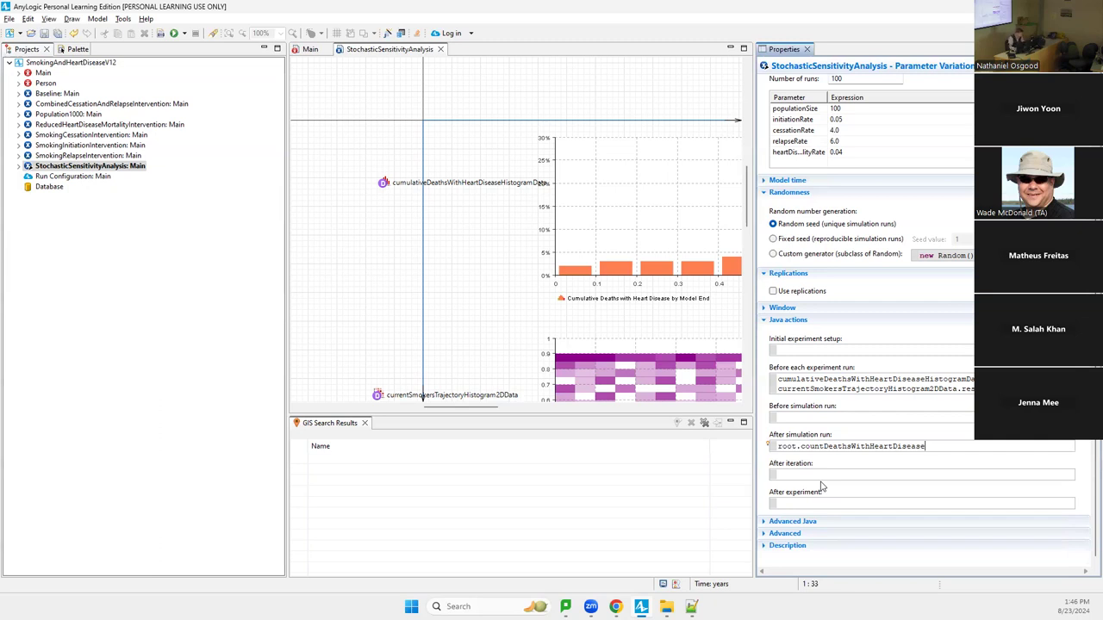
Rewrite the code after each simulation run as cumulativeDeathsWithHeartDiseaseHistogramData.add(root.countDeathsWithHeartDisease);.
key(ctrl+shift+Left)
key(ctrl+shift+Left)
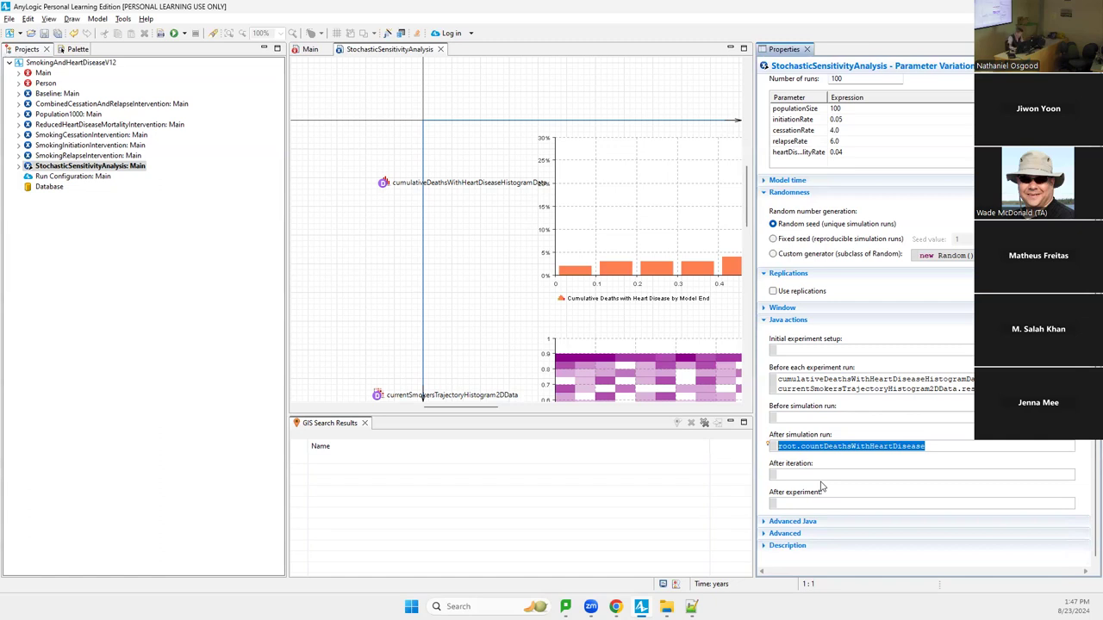
key(Delete)
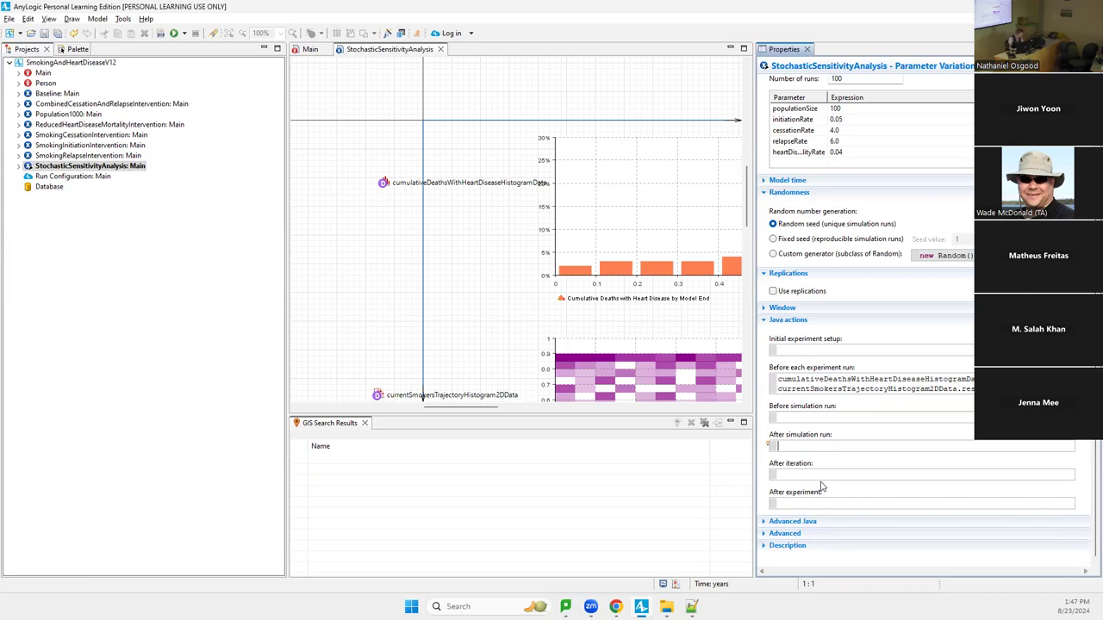
text(cumulativeDe)
key(ctrl+space)
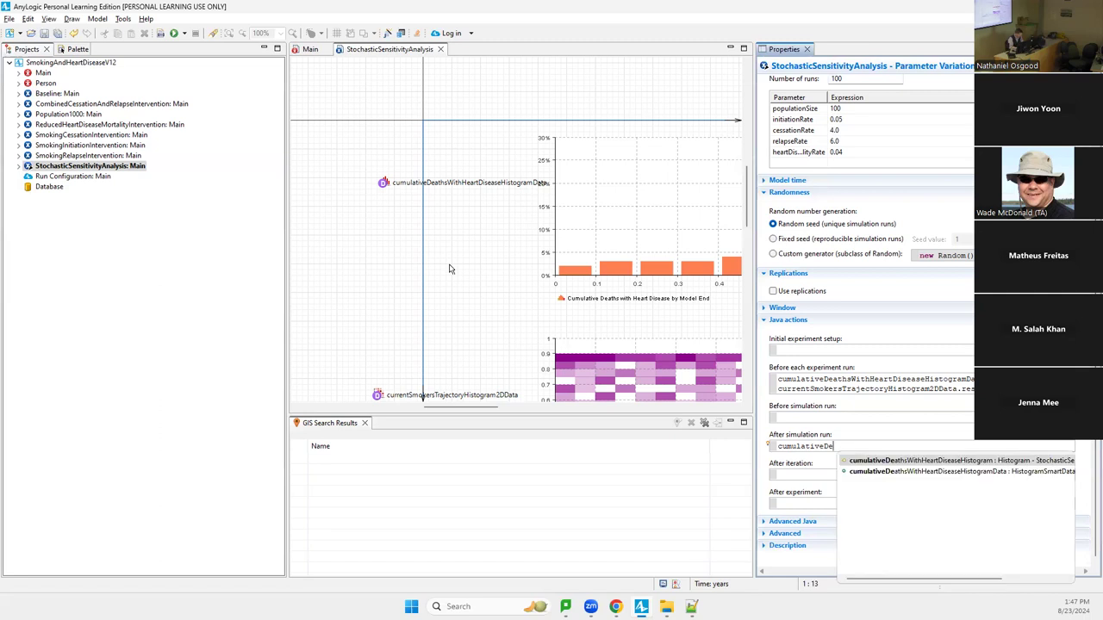
key(Down)
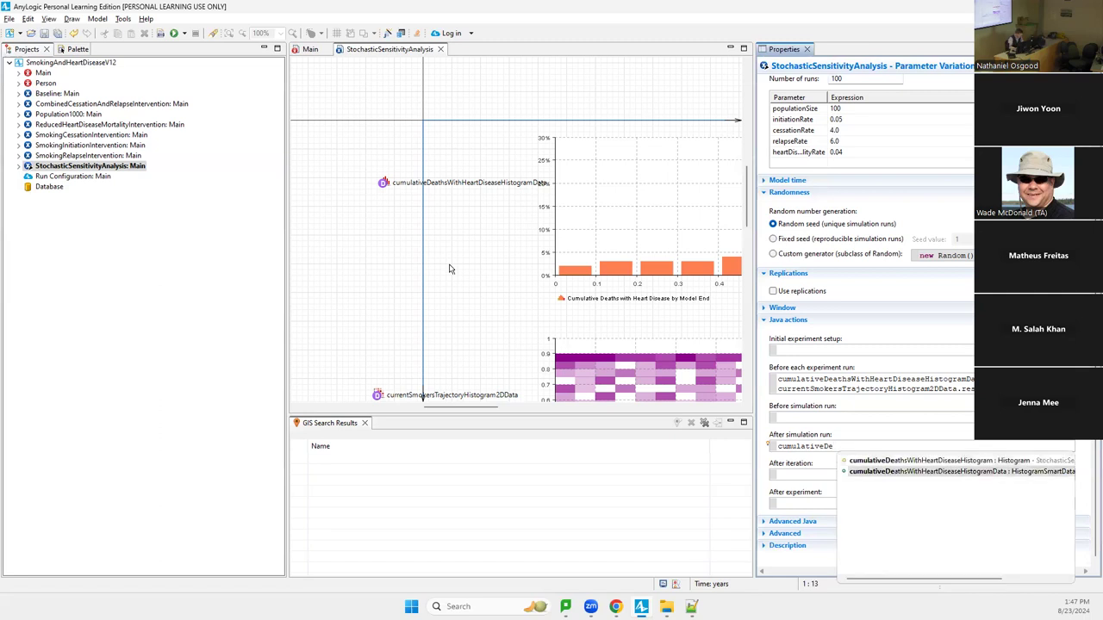
key(Return)
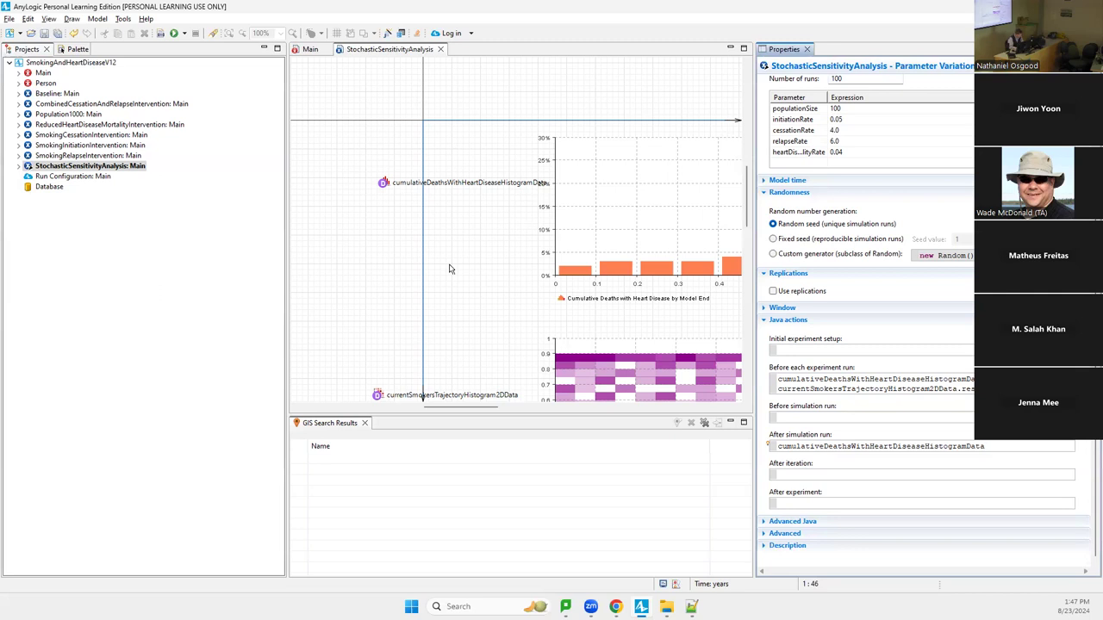
text(.add(root.countDeathsWithHeartDisease())
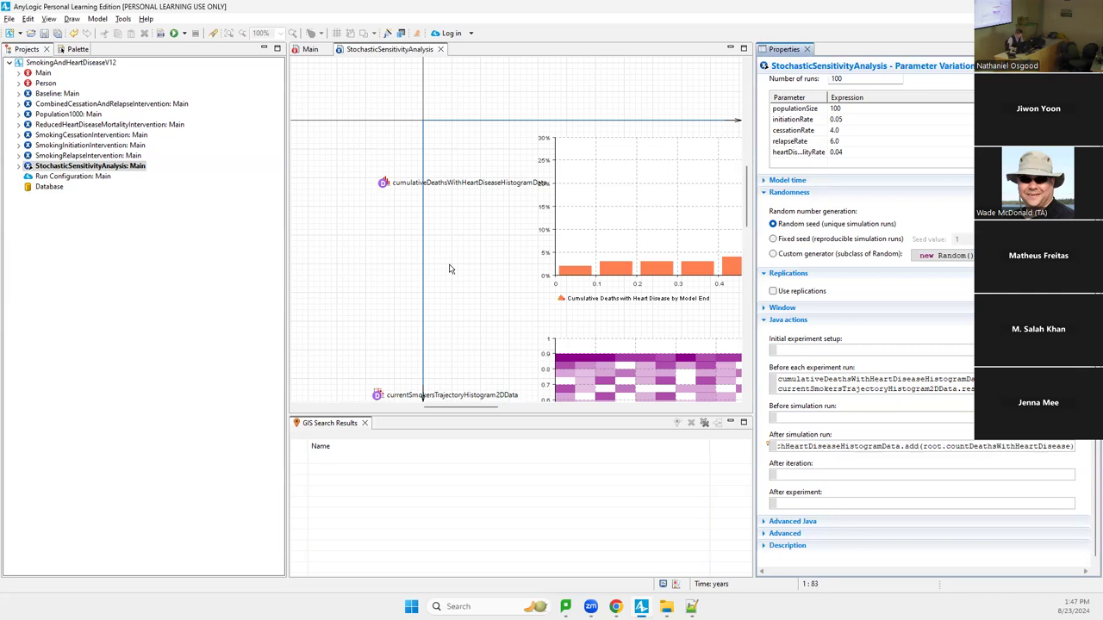
text(;)
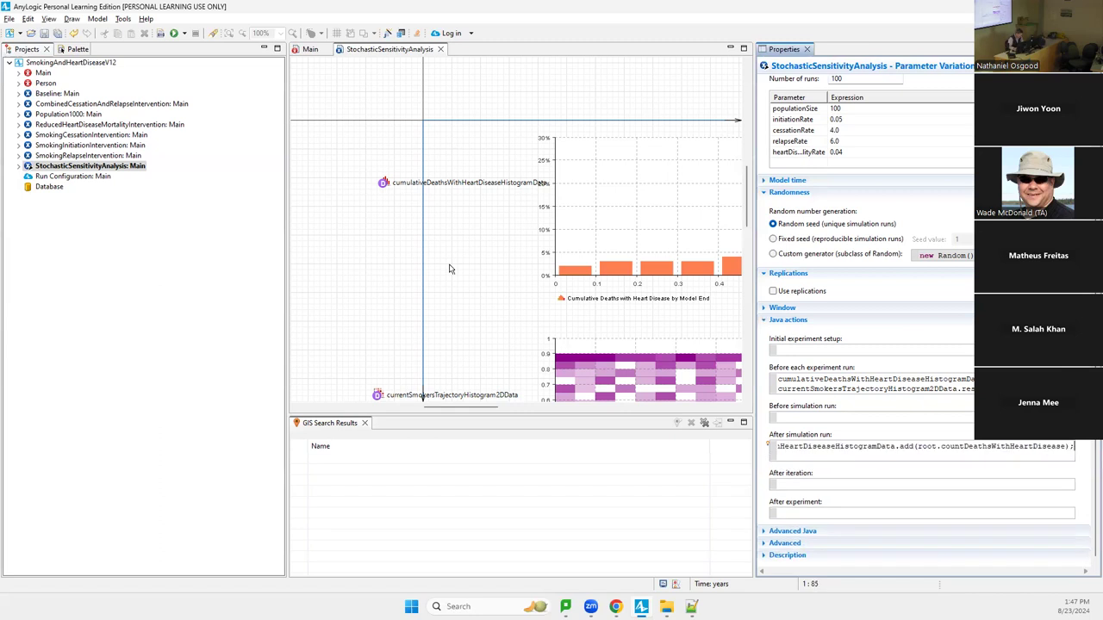
Copy the code after each simulation run and paste it into the Notepad++ document, replacing all its text.
key(ctrl+a)
key(ctrl+c)
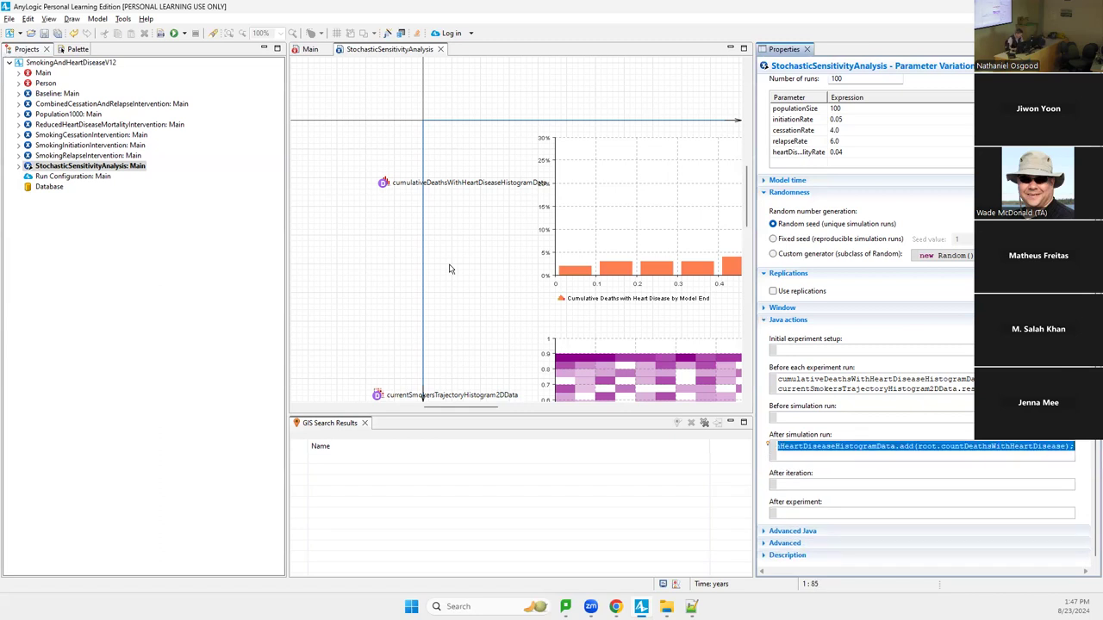
click(374, 112)
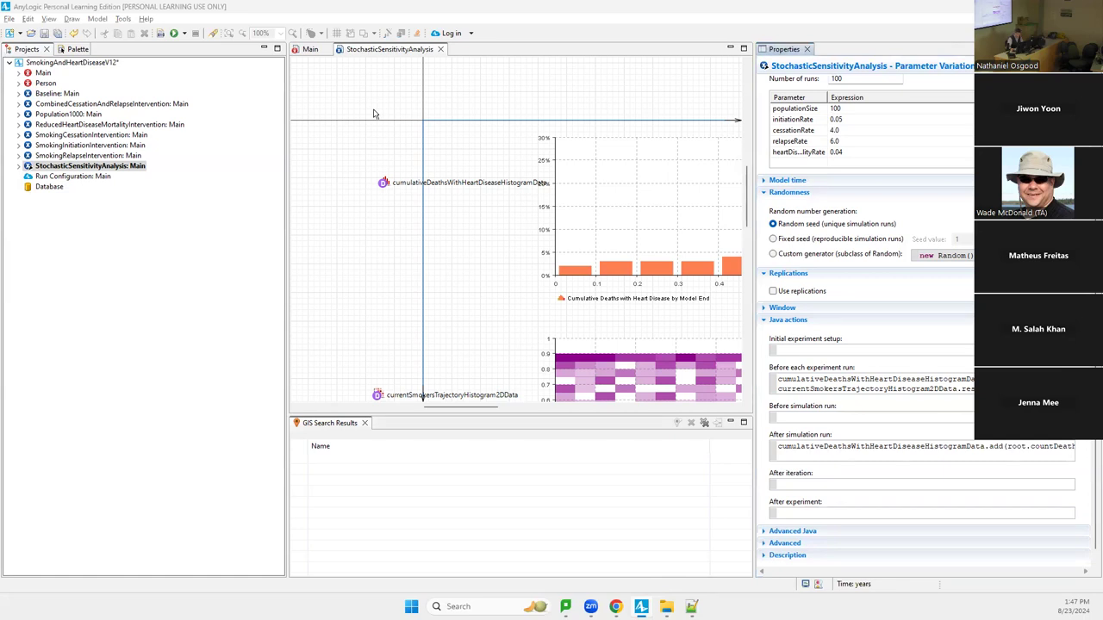
key(alt+Tab)
key(ctrl+a)
key(ctrl+v)
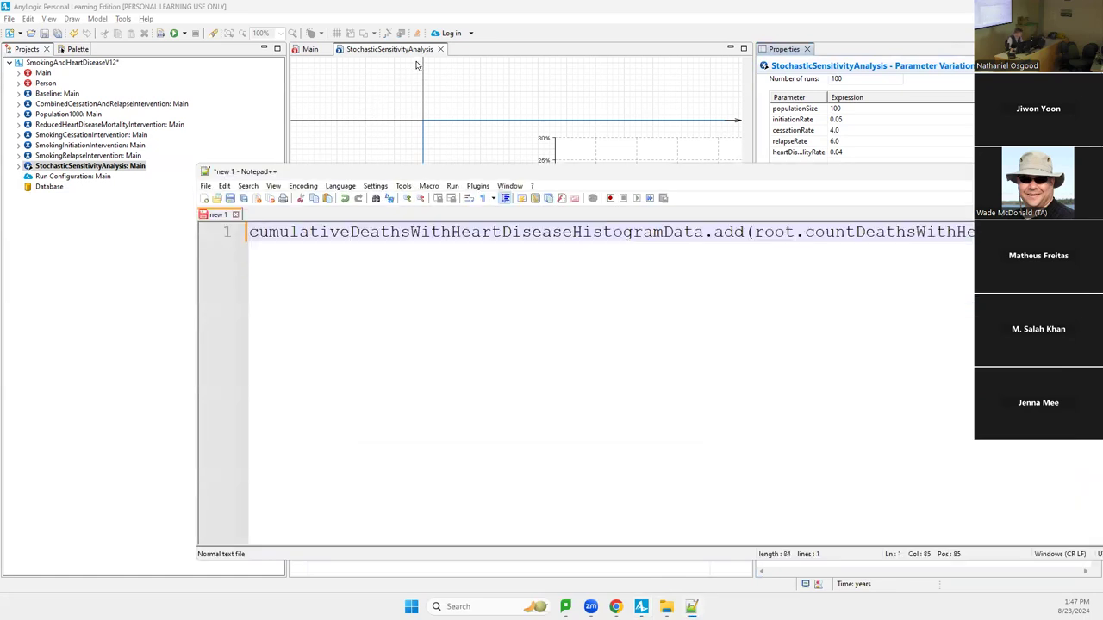
Highlight the histogram data name and the root.countDeathsWithHeartDisease argument in the copied line, comparing it with the AnyLogic experiment.
double_click(330, 233)
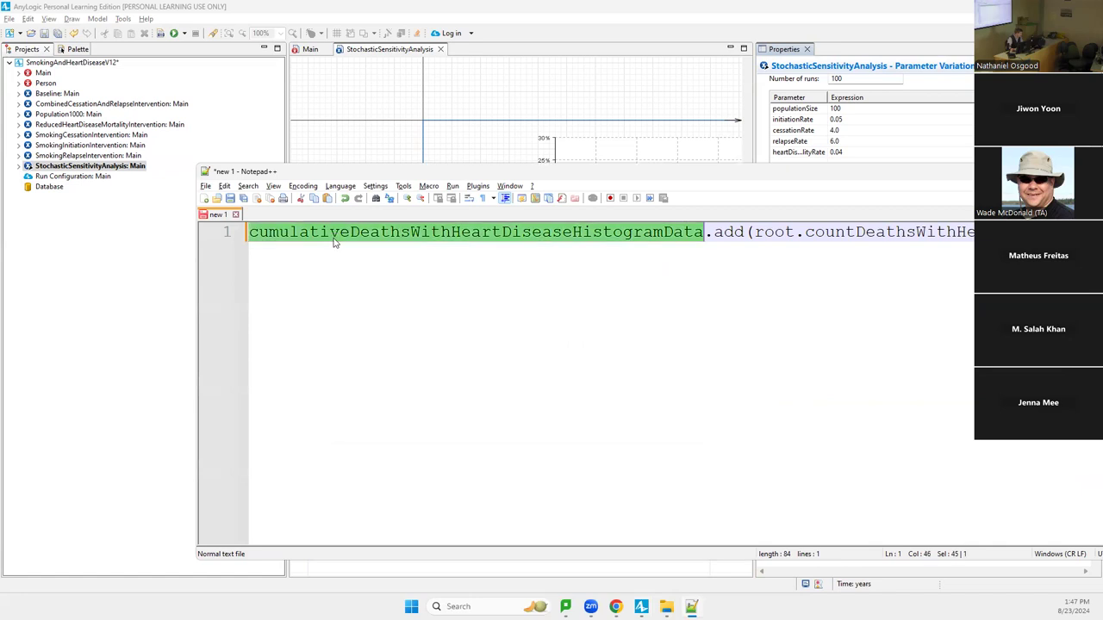
key(alt+Tab)
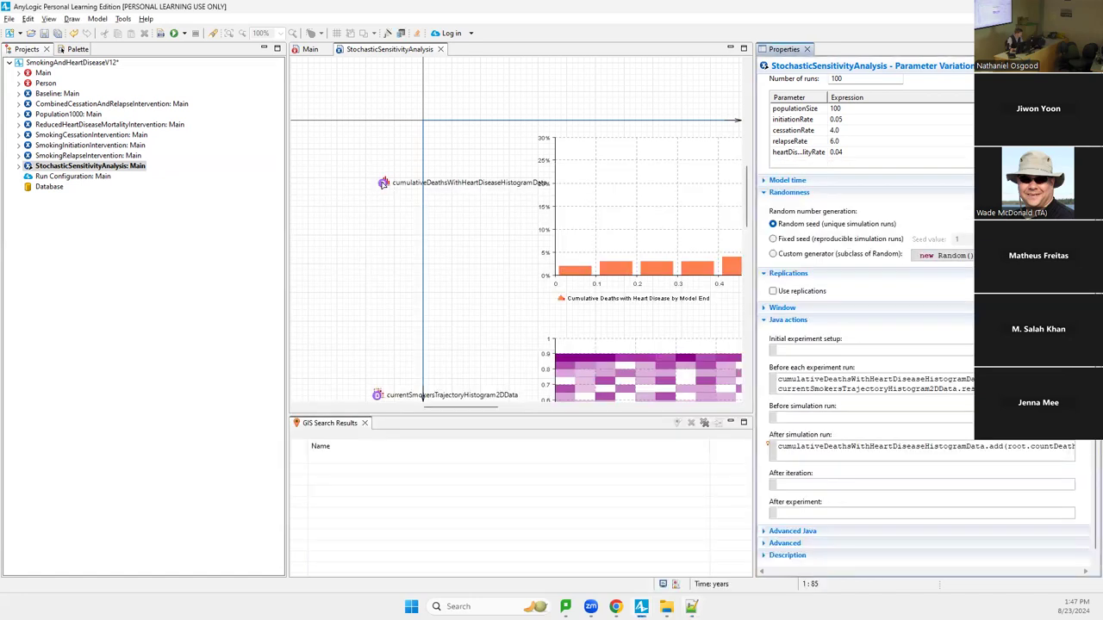
key(alt+Tab)
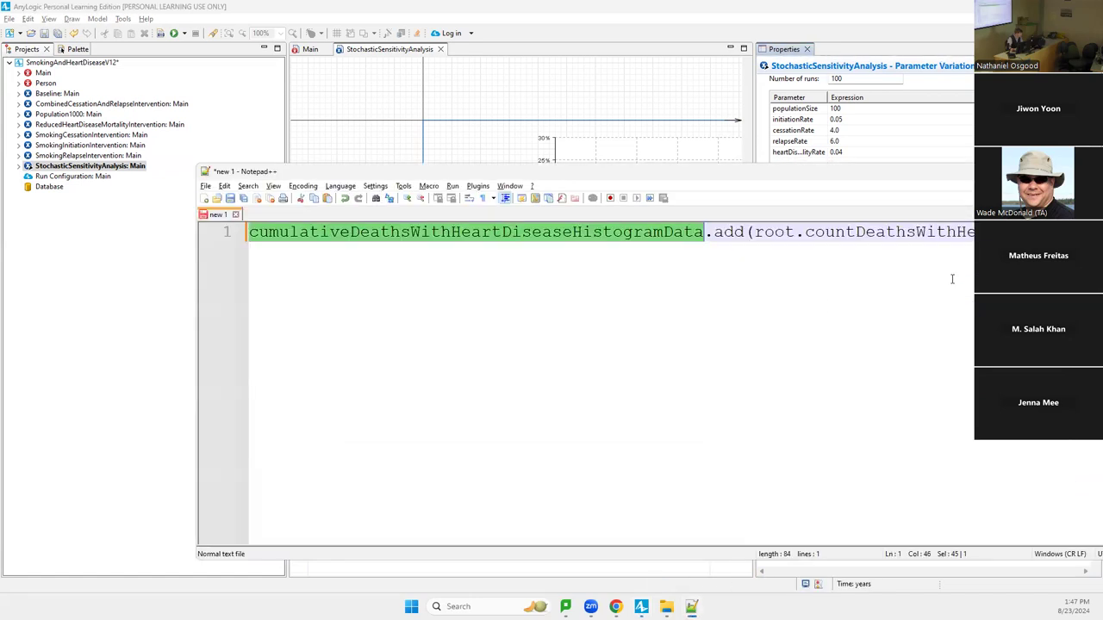
click(759, 229)
drag(758, 229, 1000, 233)
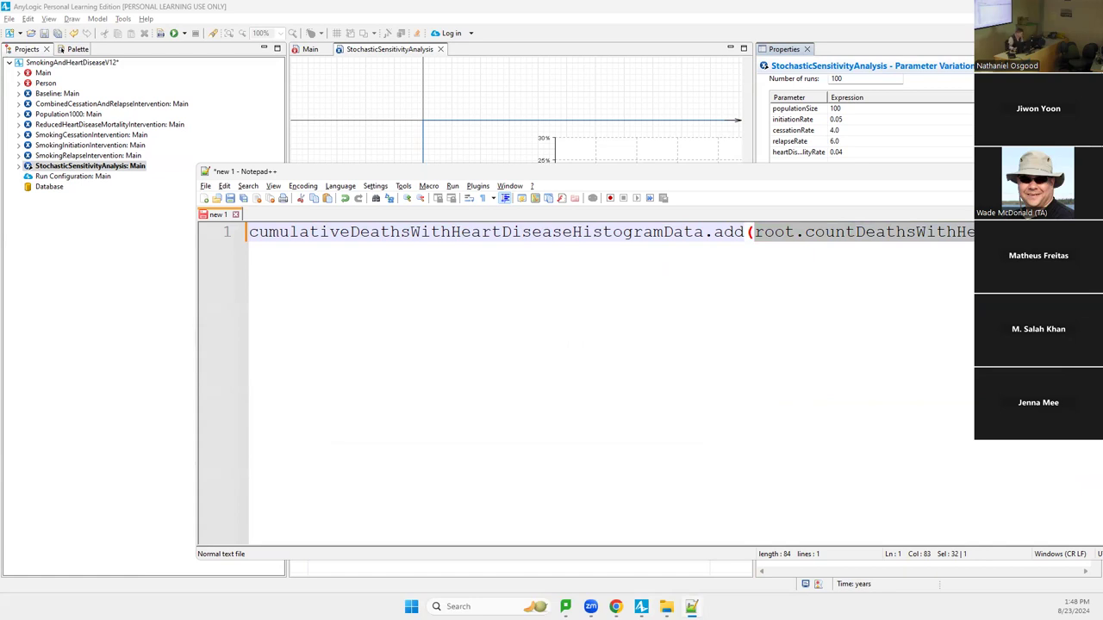
Highlight the add method name and the cumulativeDeathsWithHeartDiseaseHistogramData object it is called on in the copied line.
click(755, 232)
double_click(729, 232)
click(713, 232)
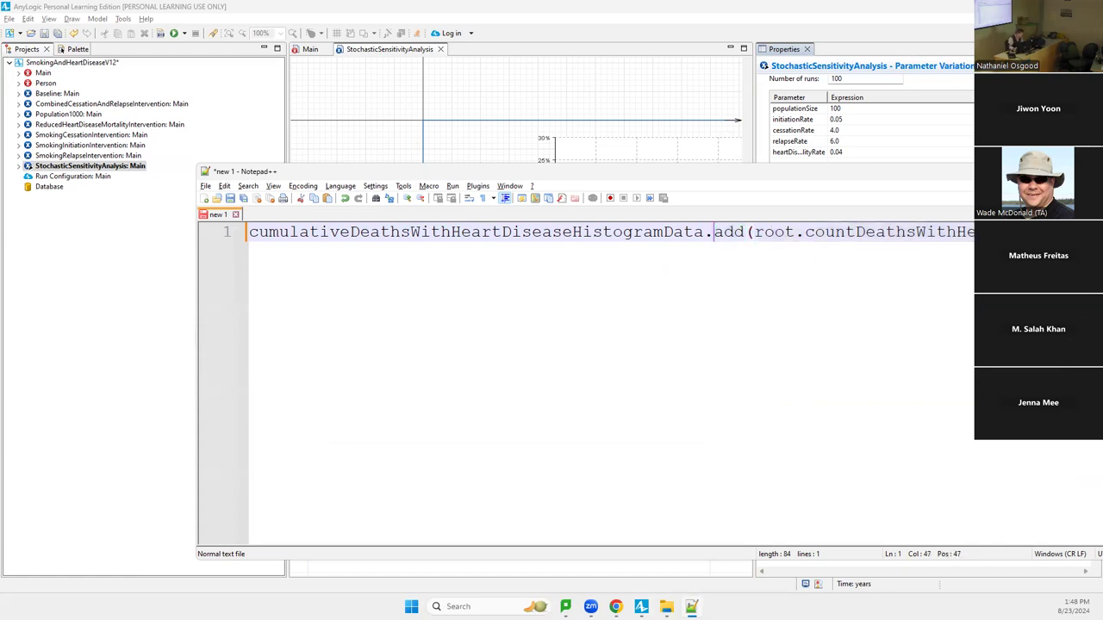
key(shift+Home)
Switch back to AnyLogic and build the SmokingAndHeartDiseaseV12 model, rechecking the copied line in Notepad++ between builds.
key(alt+Tab)
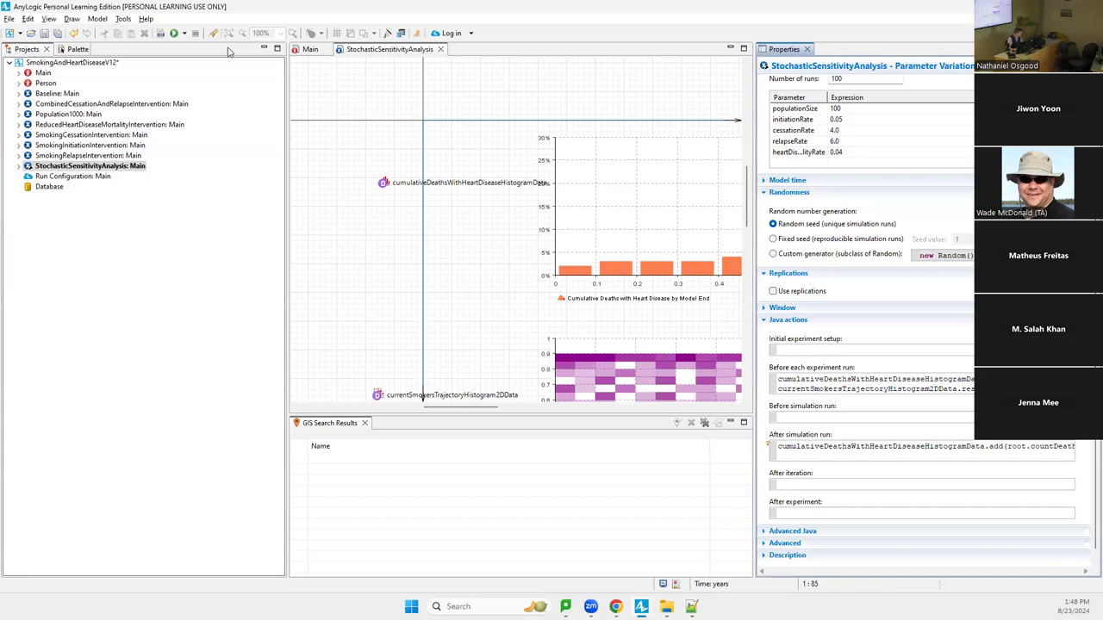
click(172, 34)
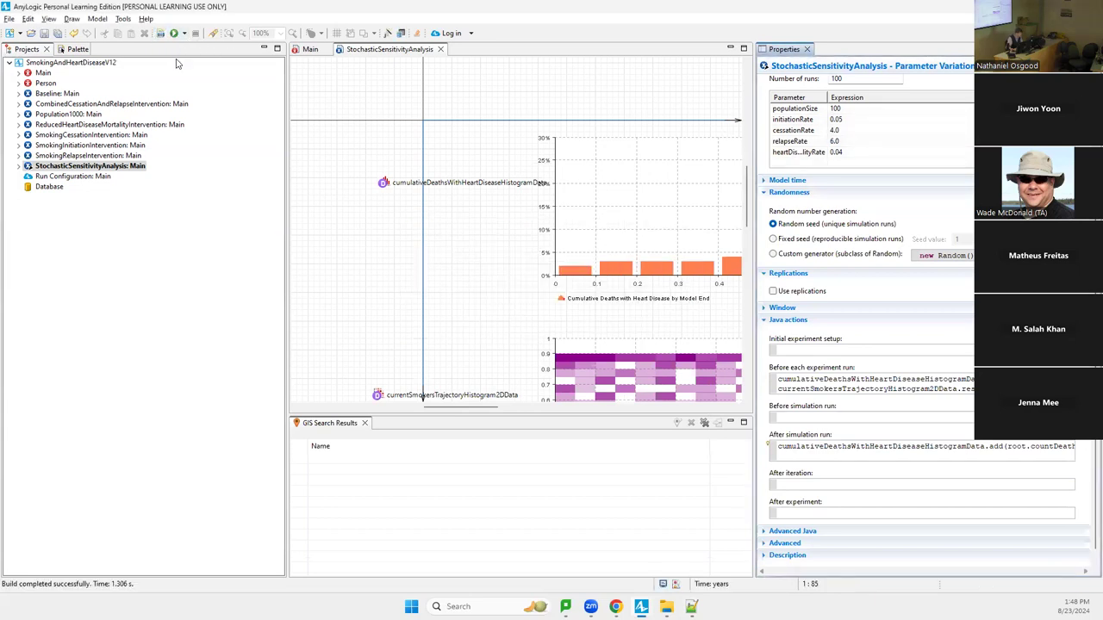
key(alt+Tab)
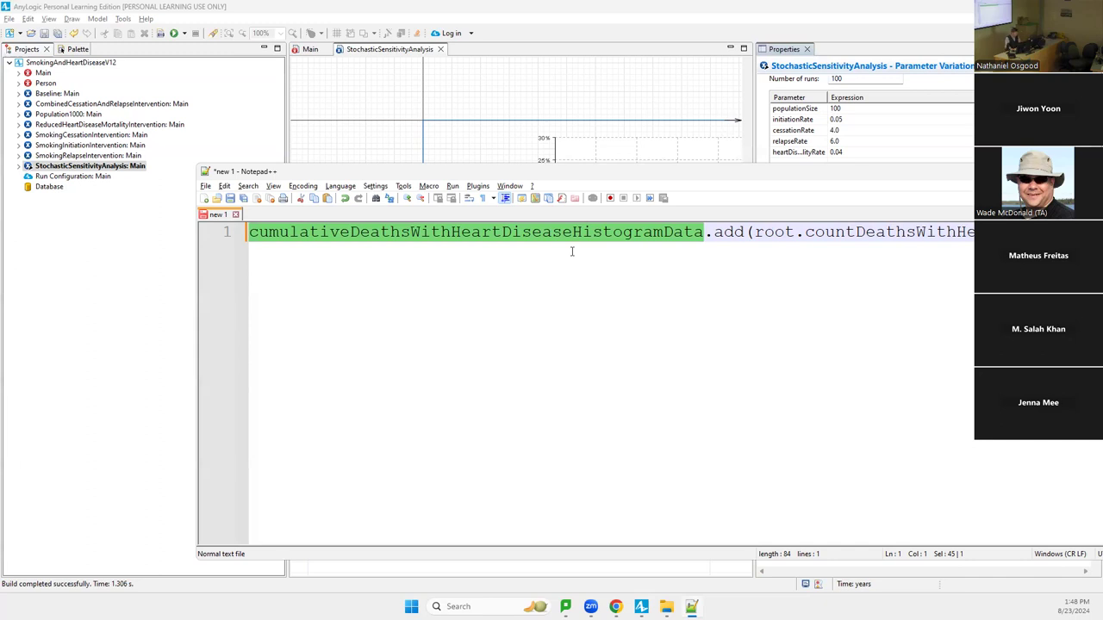
key(alt+Tab)
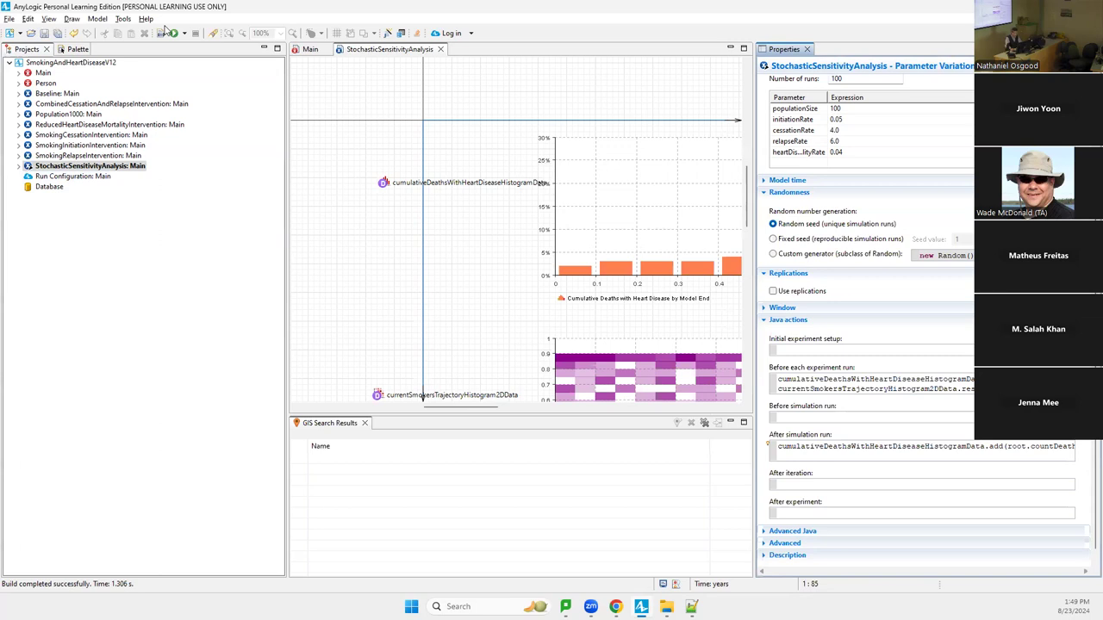
click(171, 32)
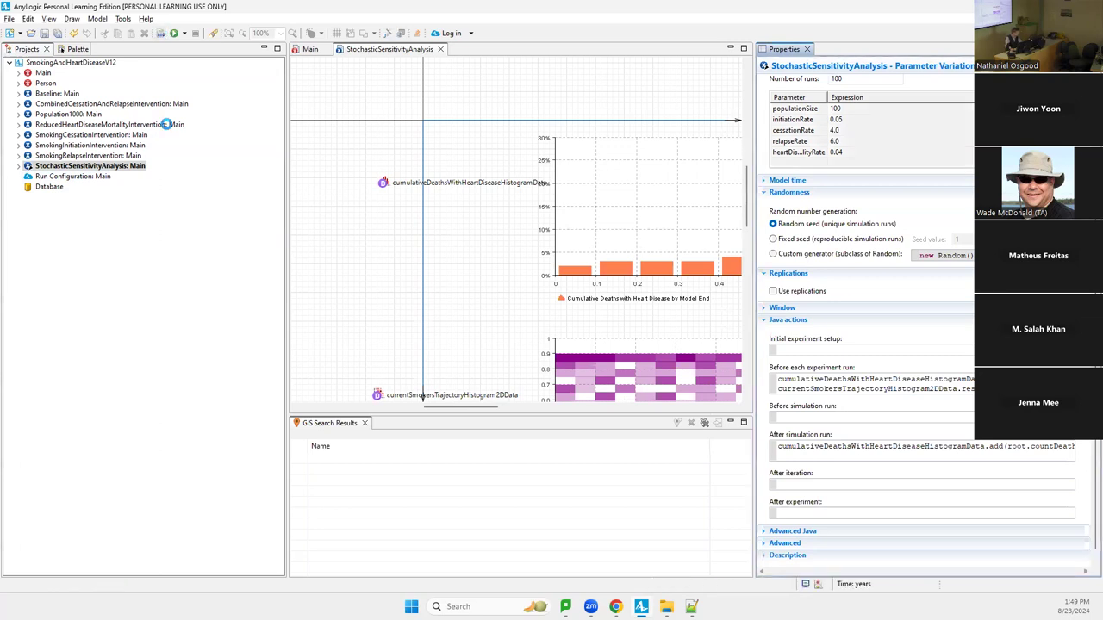
Launch the StochasticSensitivityAnalysis experiment, show its developer panel and start the simulation runs.
click(101, 166)
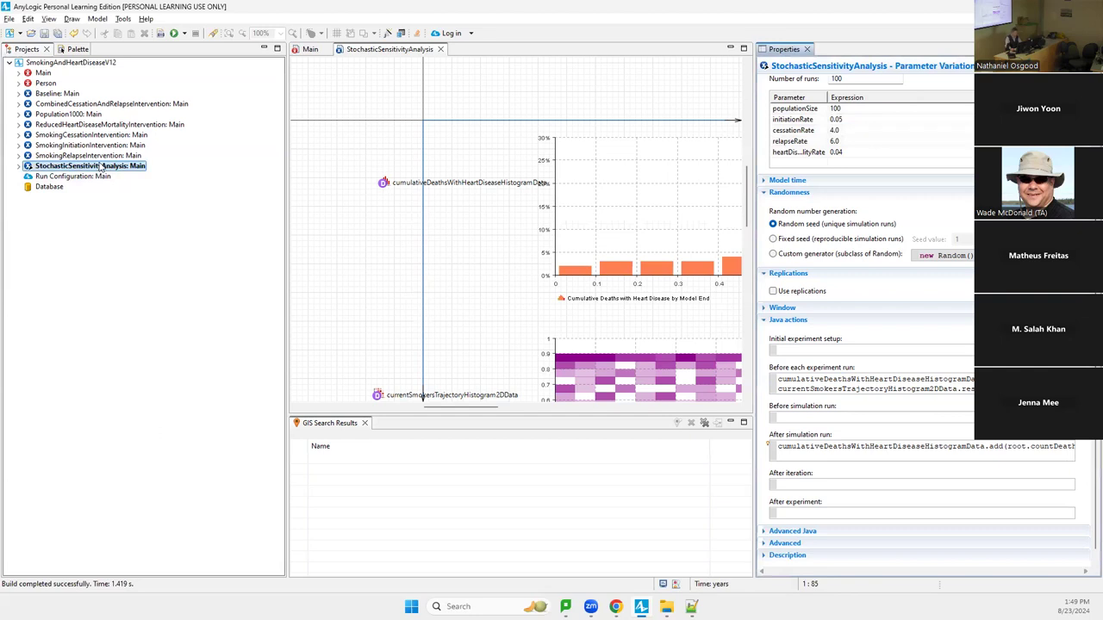
right_click(101, 166)
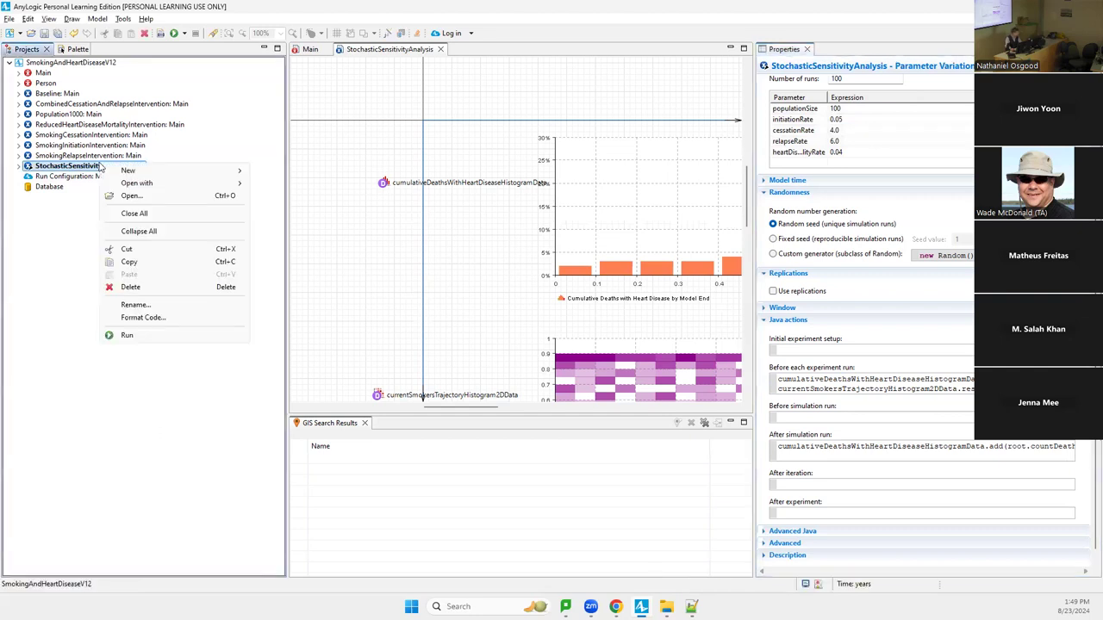
click(128, 336)
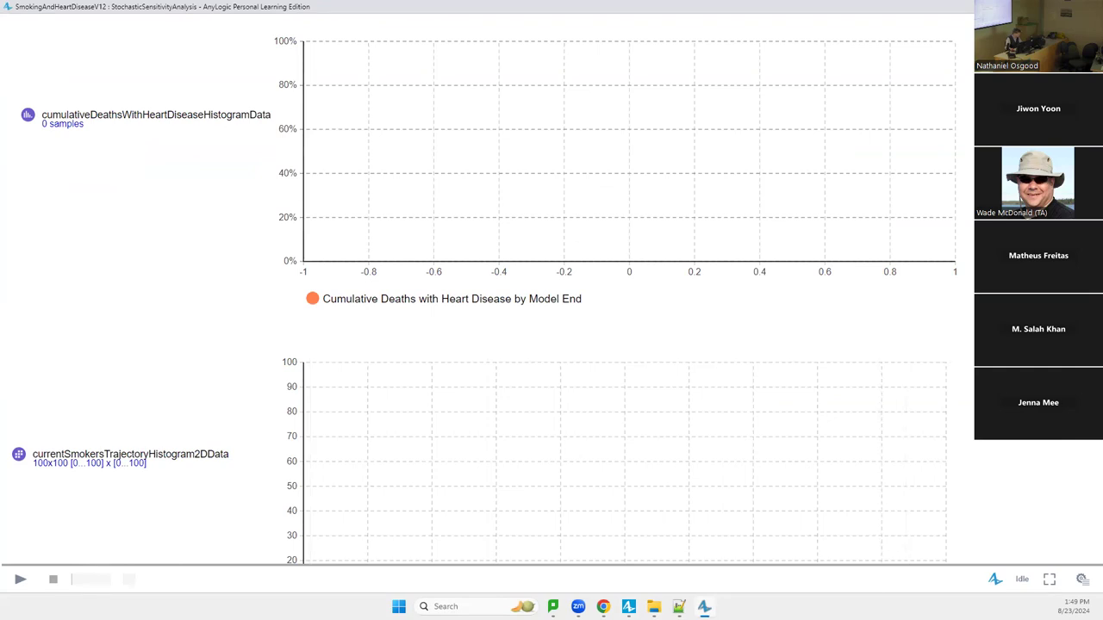
click(1083, 580)
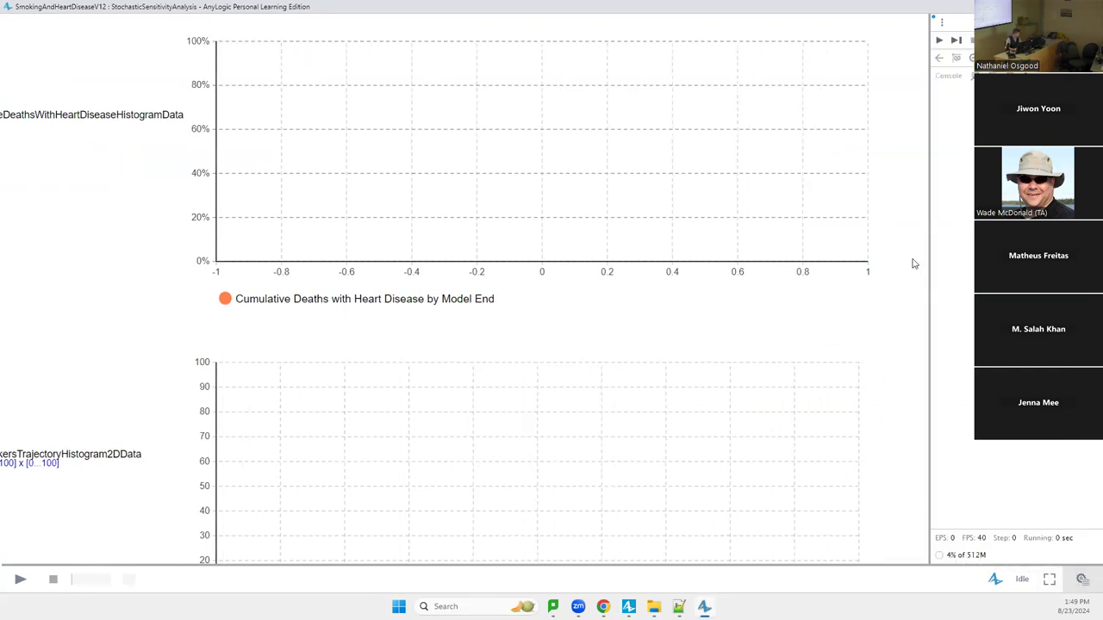
click(20, 579)
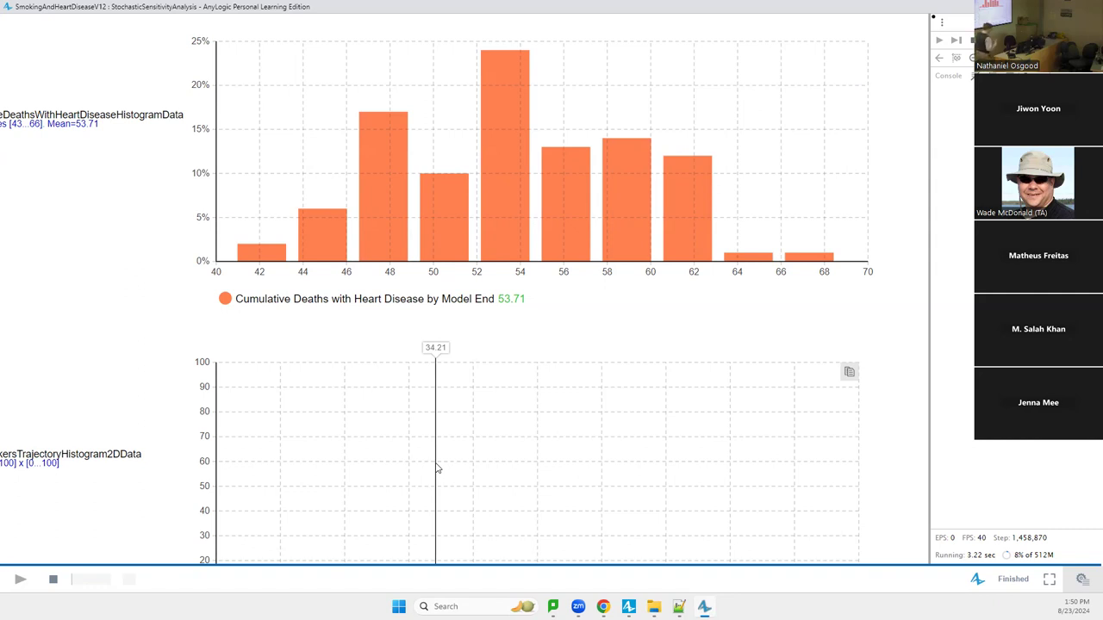
Set the StochasticSensitivityAnalysis experiment's number of runs to 1000, then relaunch it and start the simulation runs.
key(alt+Tab)
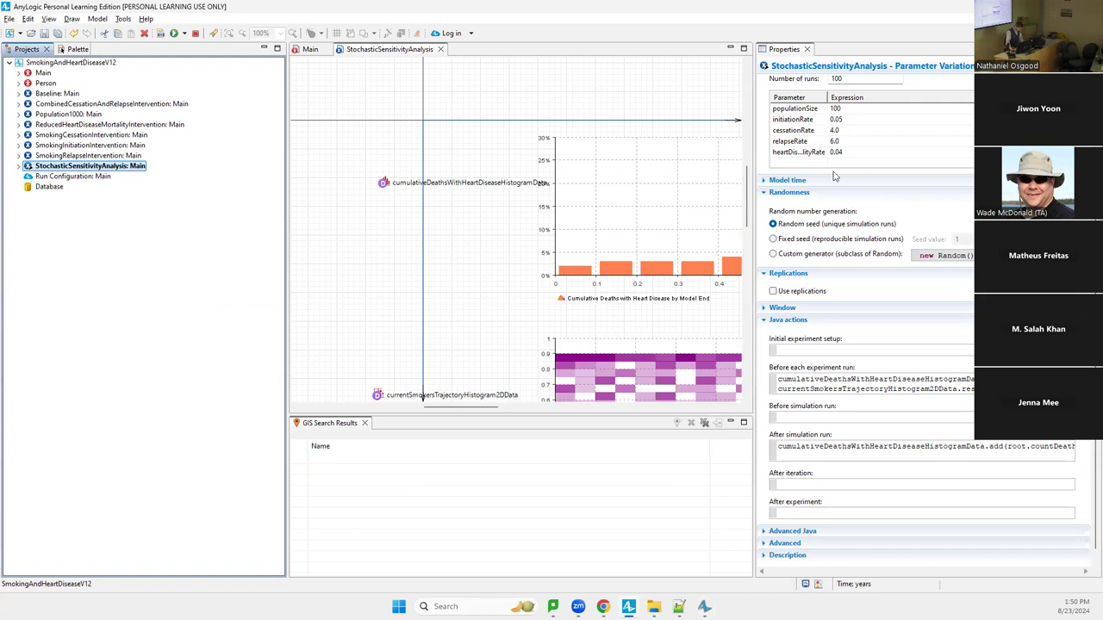
click(850, 79)
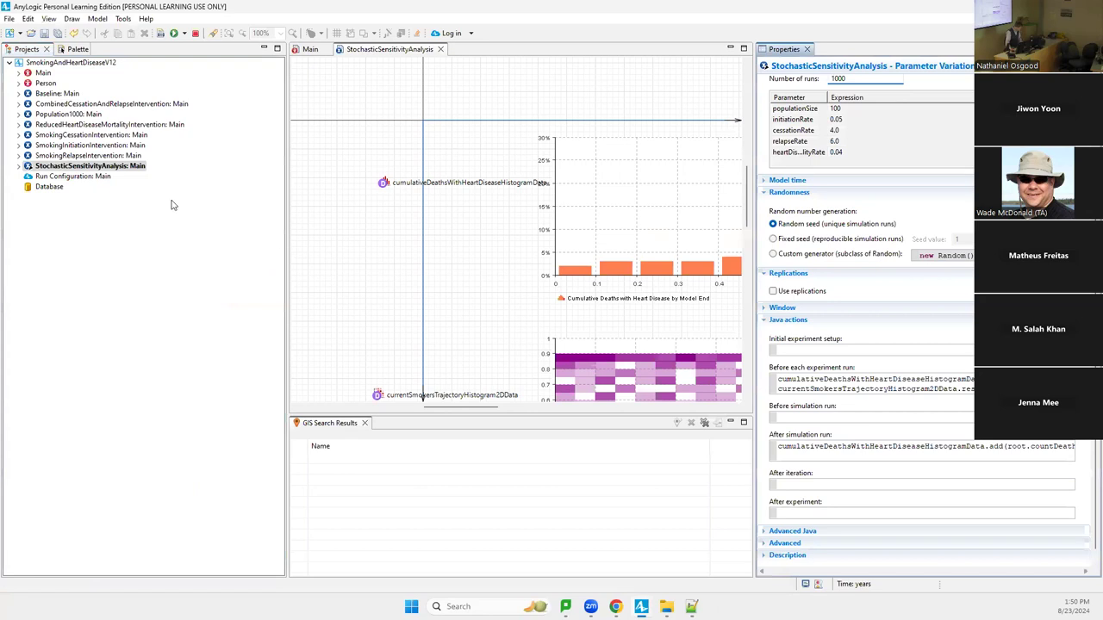
right_click(135, 169)
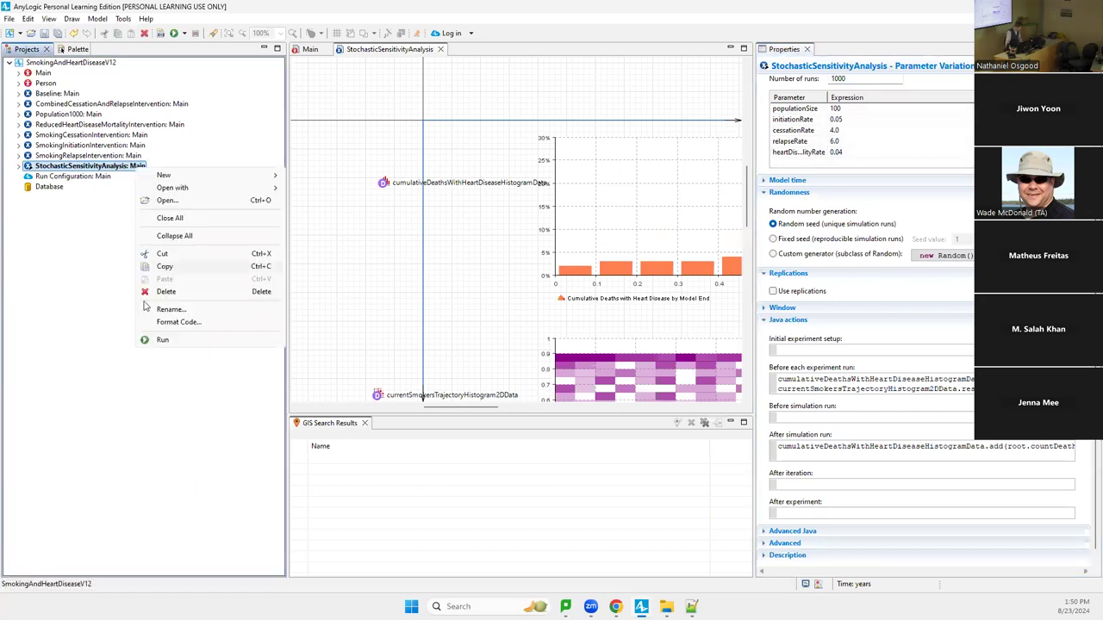
click(180, 341)
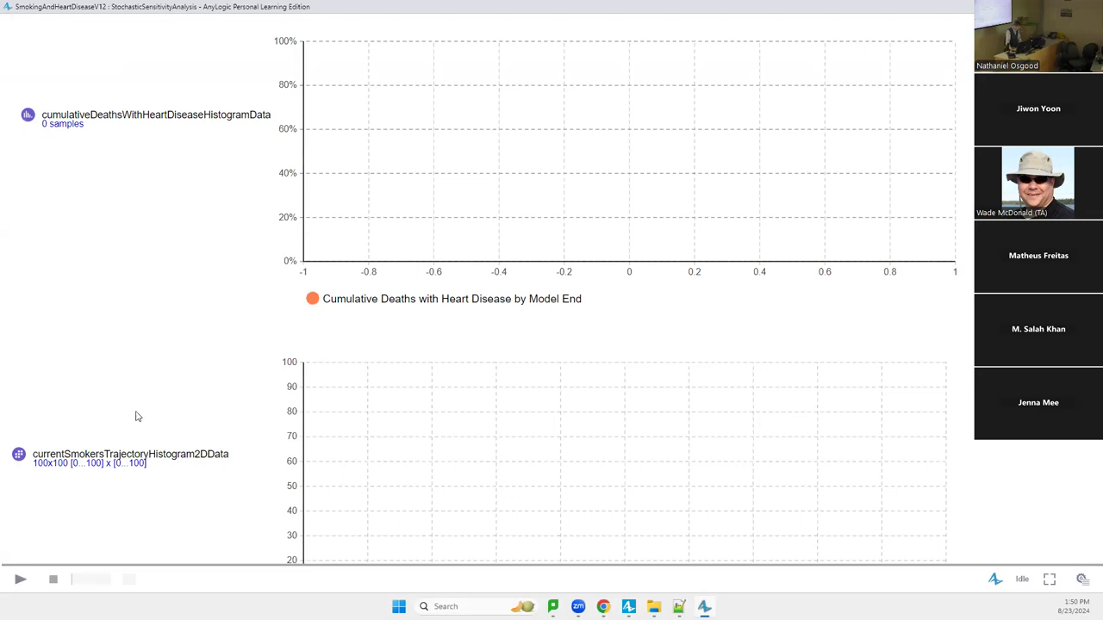
click(4, 586)
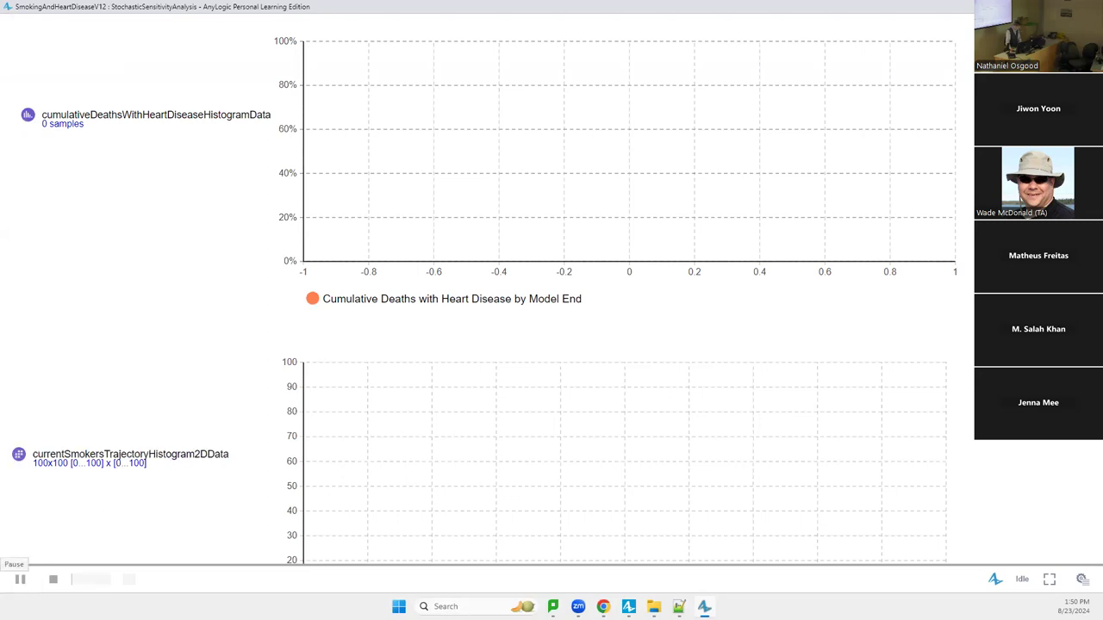